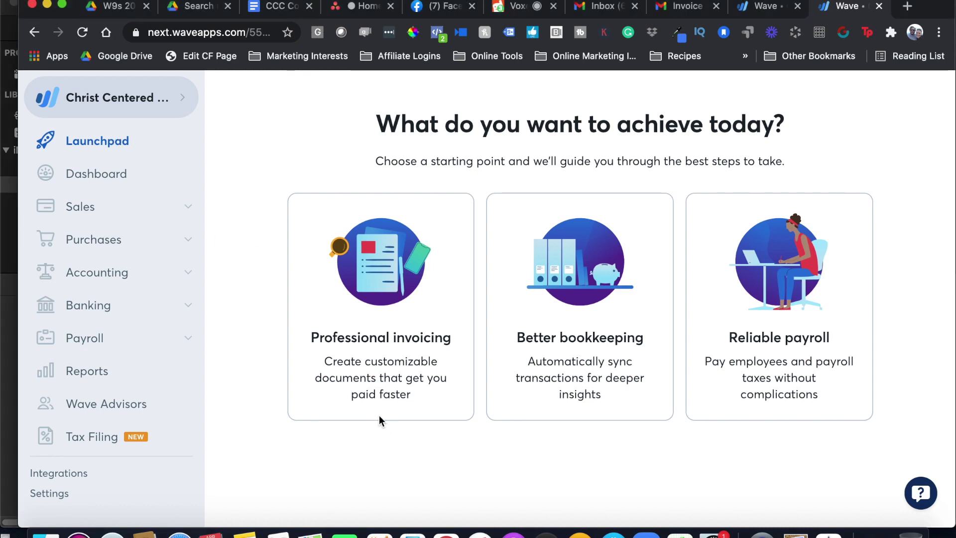
# Start invoice setup through Sales, Professional invoicing and Create invoices
pyautogui.click(381, 439)
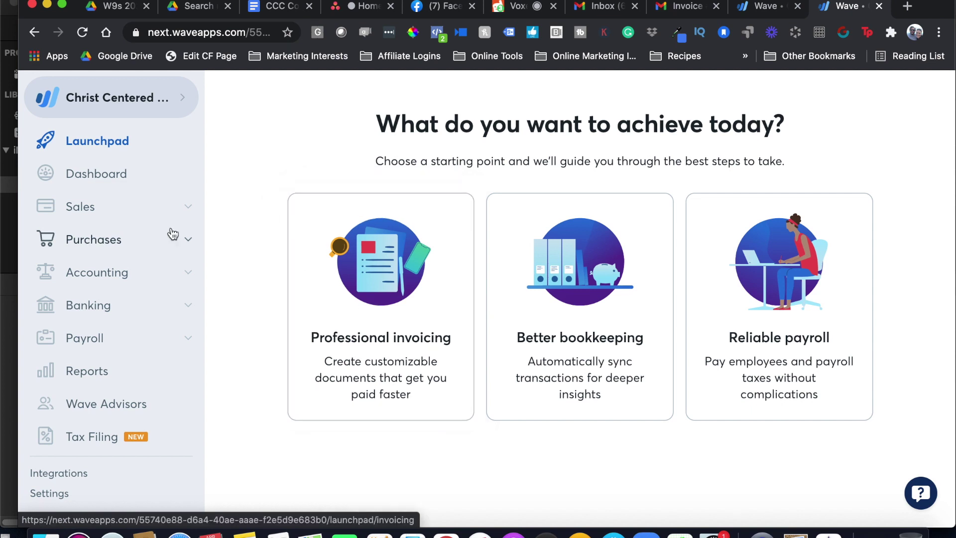
pyautogui.click(189, 207)
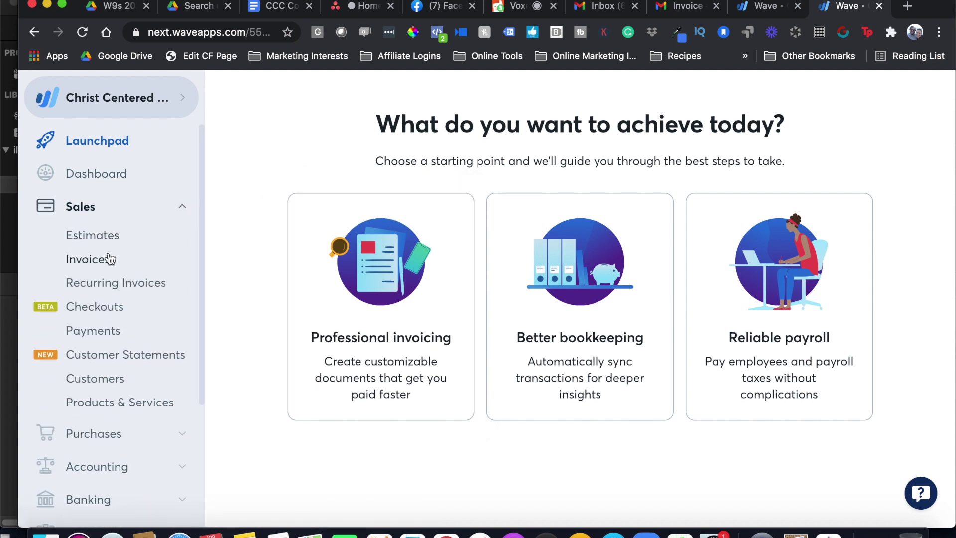
pyautogui.click(391, 277)
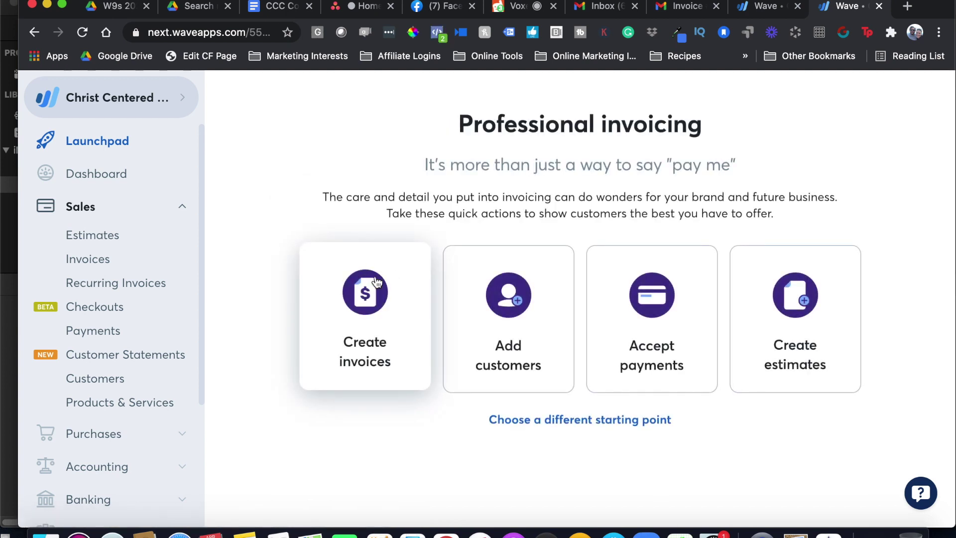
pyautogui.click(359, 310)
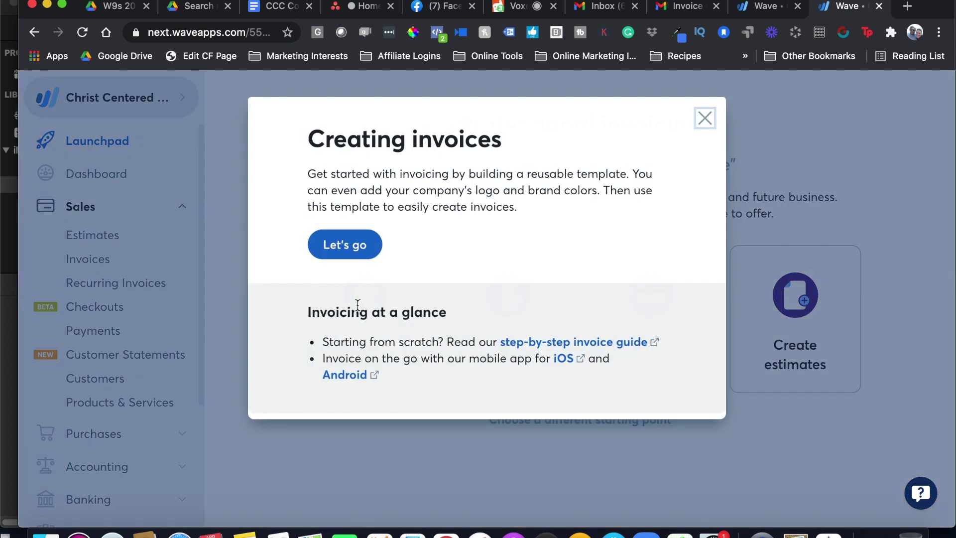
pyautogui.click(357, 259)
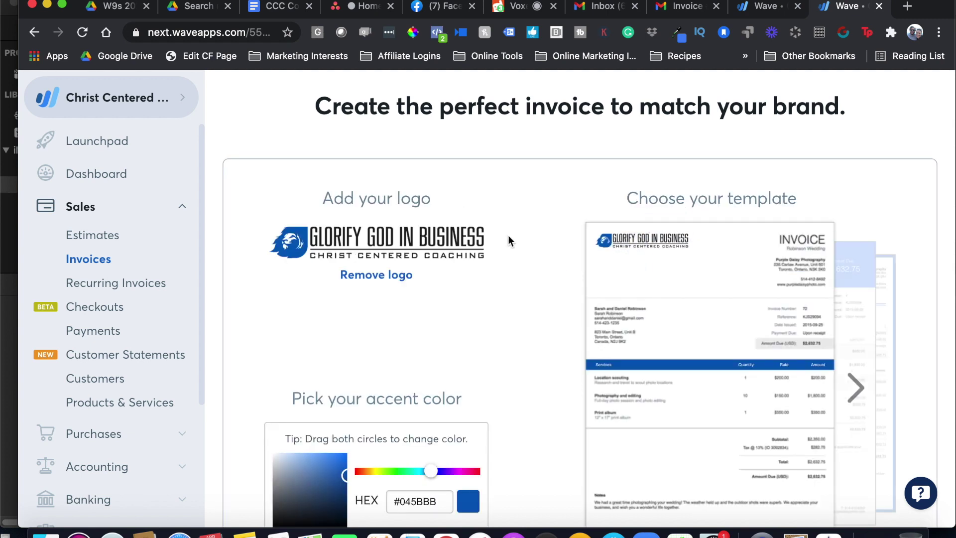
# Keep the logo and #045BBB accent colour for the invoice template
pyautogui.scroll(-1, 440, 412)
pyautogui.scroll(-3, 440, 418)
pyautogui.scroll(2, 418, 184)
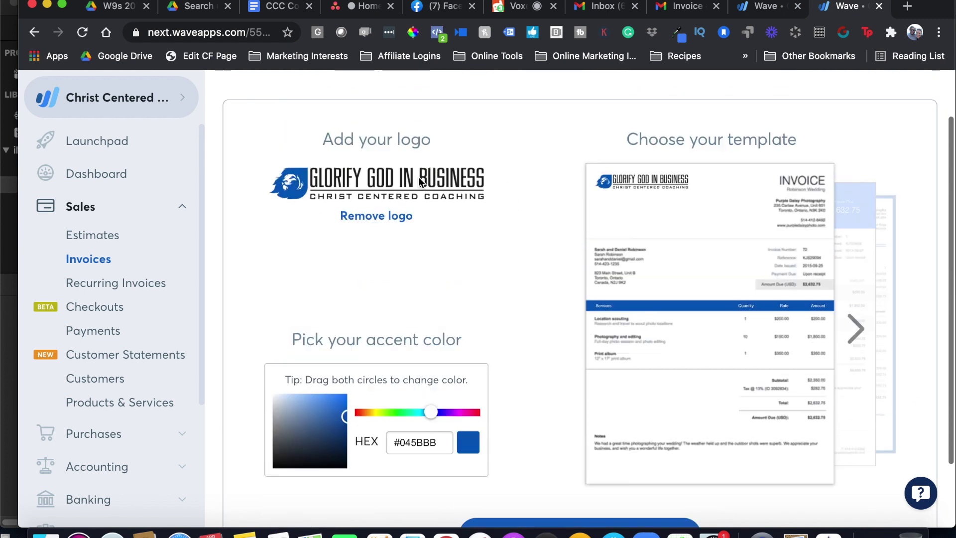
pyautogui.scroll(-2, 390, 407)
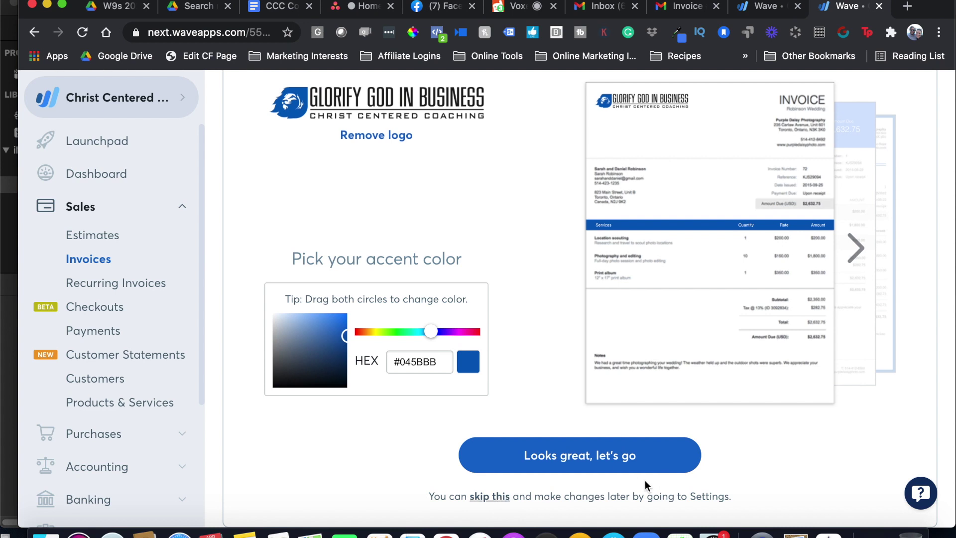
pyautogui.click(591, 456)
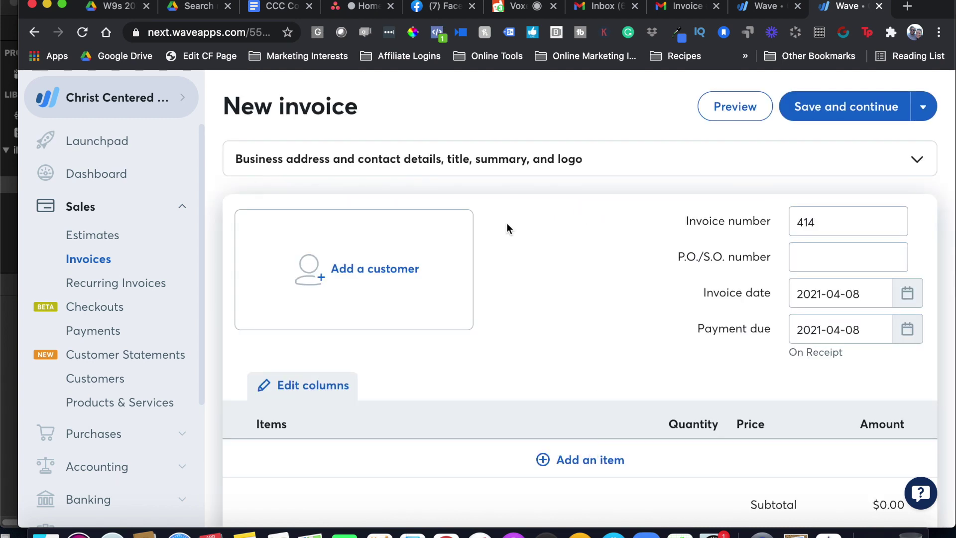
# Cancel creating a new customer and reopen the customer list to bill an existing one
pyautogui.click(371, 260)
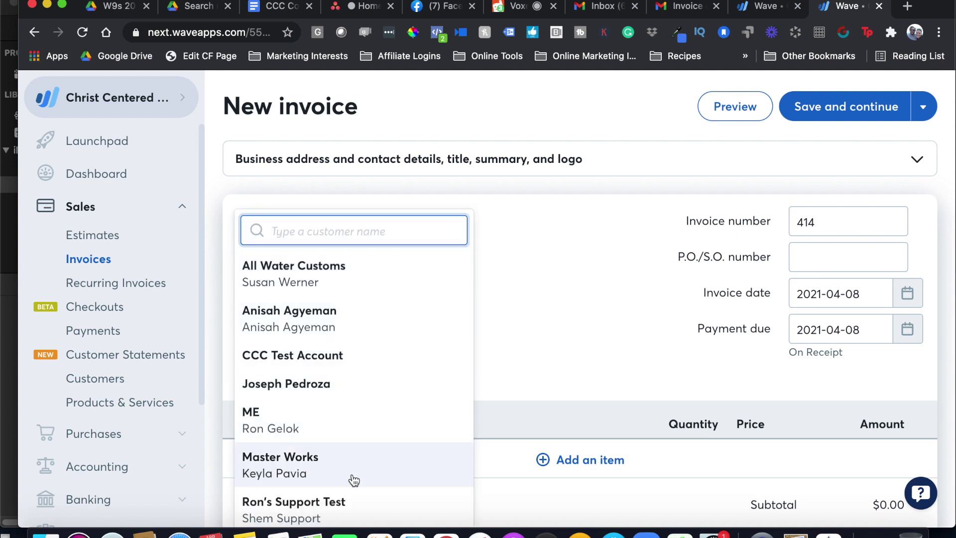
pyautogui.scroll(-4, 380, 403)
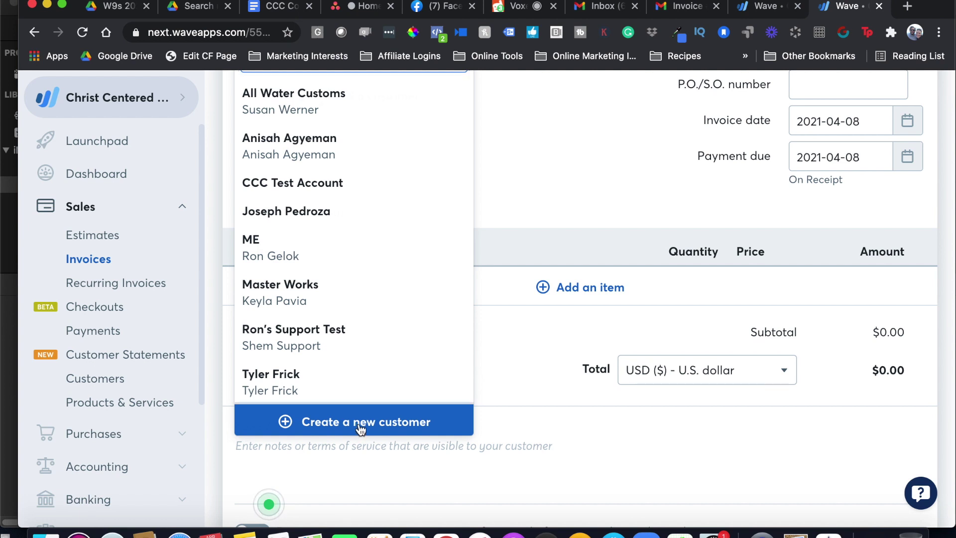
pyautogui.click(360, 427)
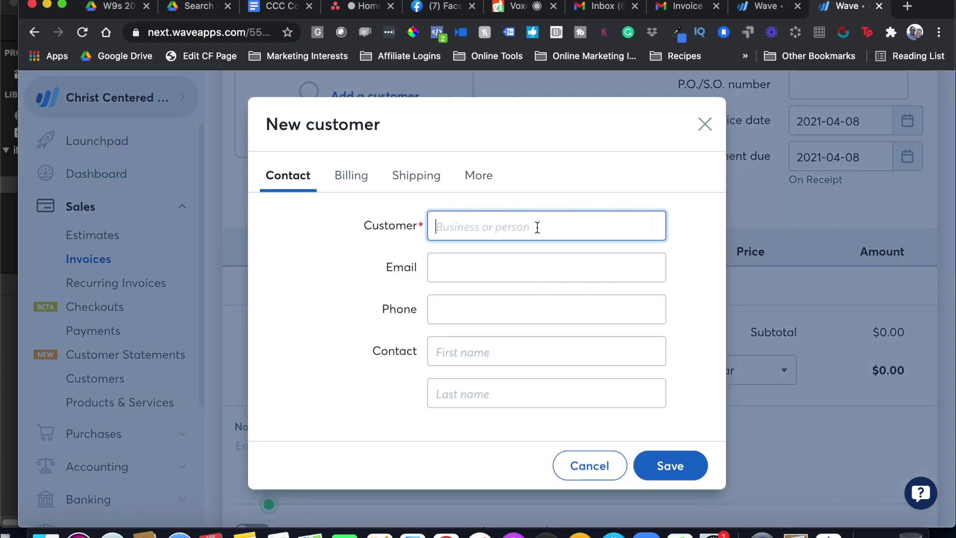
pyautogui.click(487, 263)
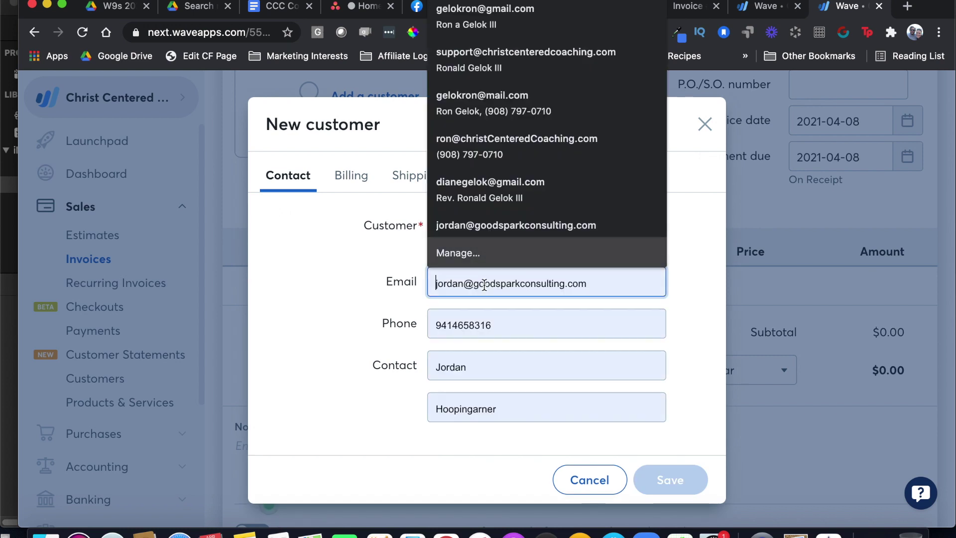
pyautogui.click(391, 224)
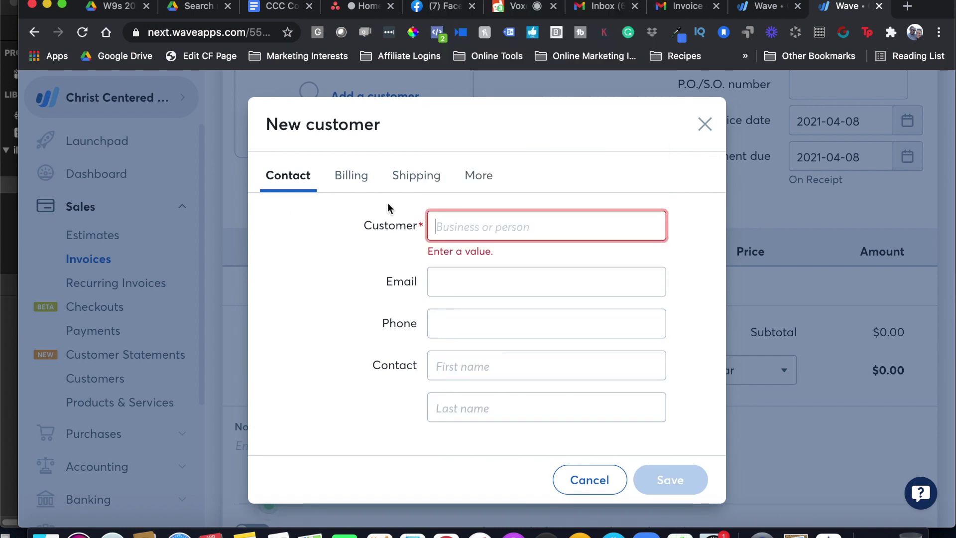
pyautogui.click(358, 176)
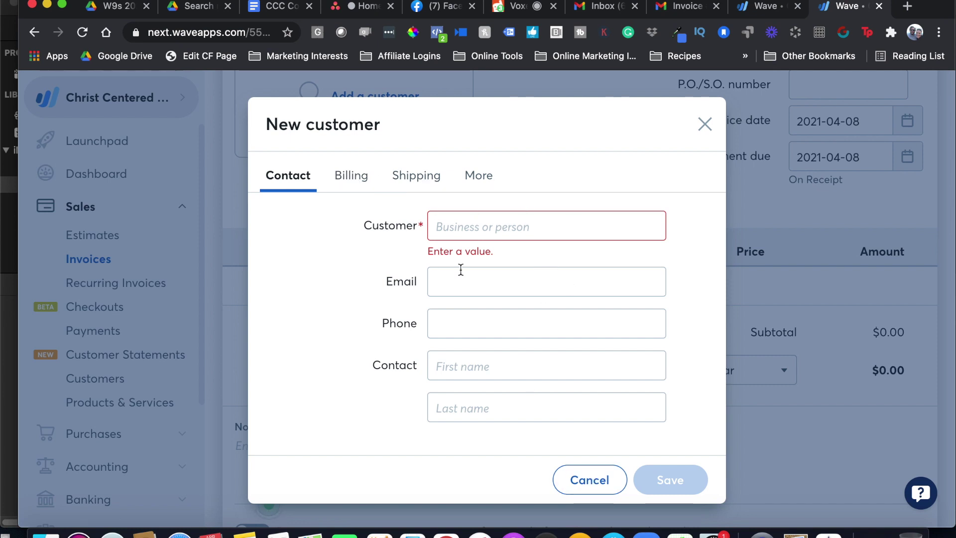
pyautogui.click(580, 479)
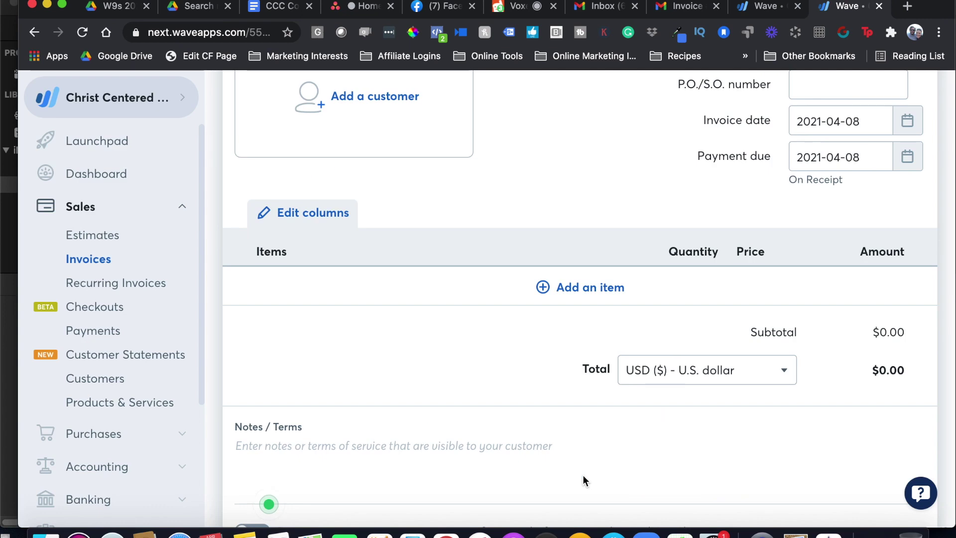
pyautogui.click(417, 130)
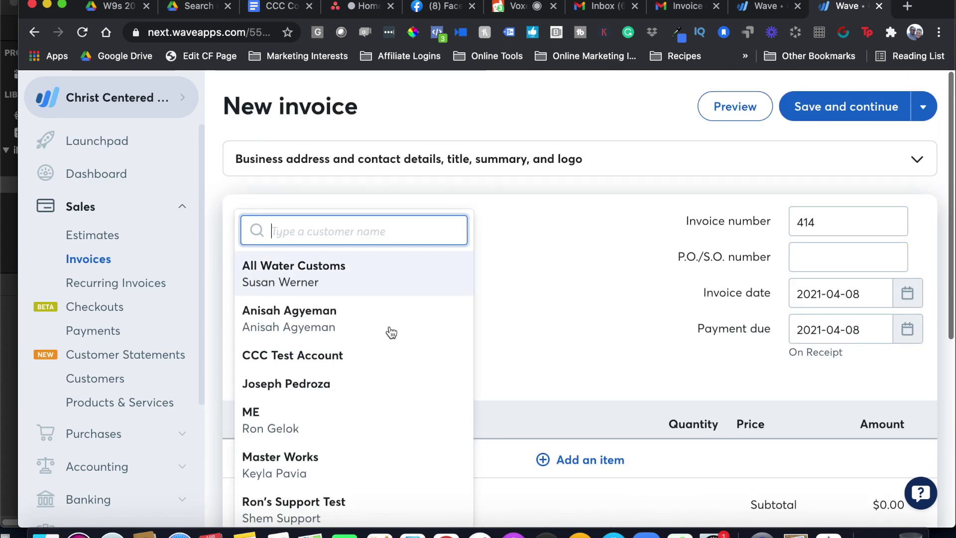
# Bill invoice 414 to CCC Test Account and start a new line item
pyautogui.click(363, 356)
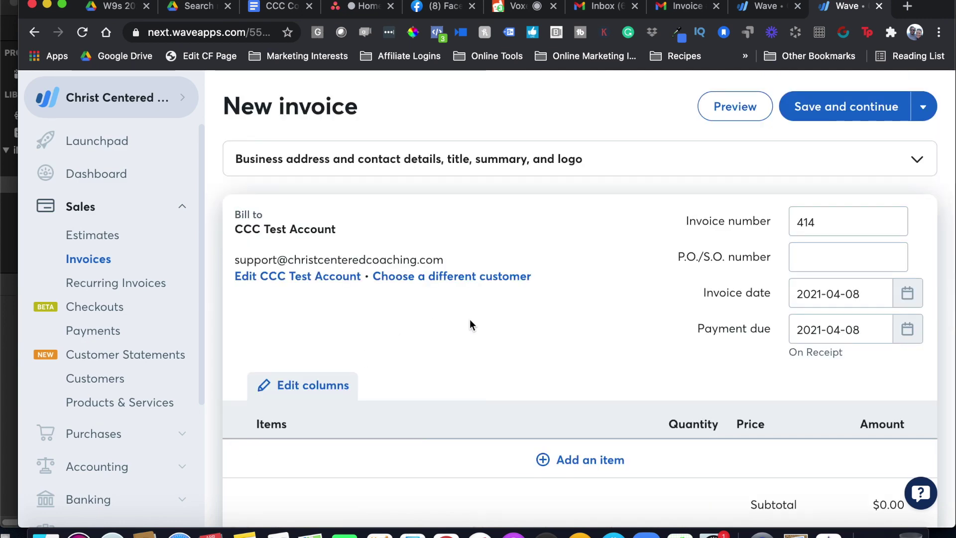
pyautogui.scroll(-3, 487, 339)
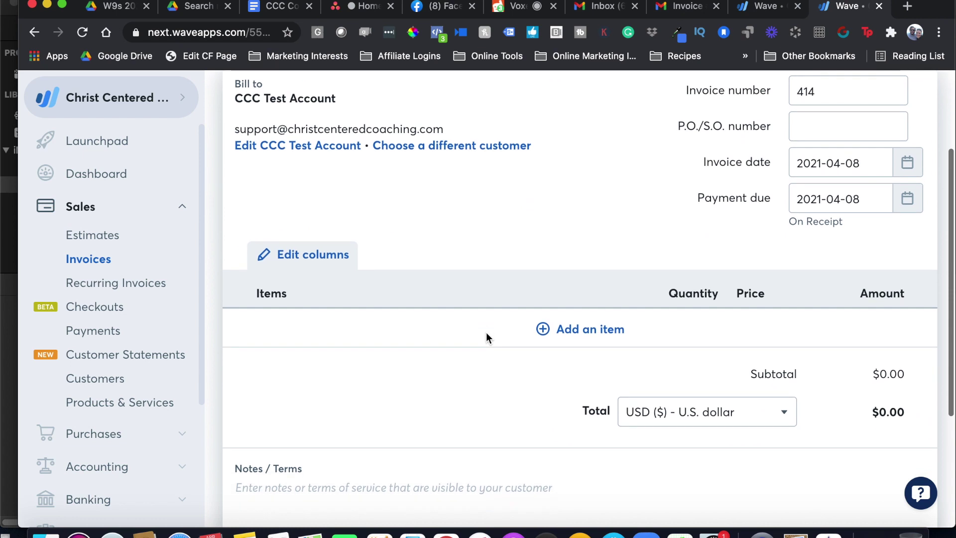
pyautogui.click(593, 329)
pyautogui.scroll(-2, 469, 367)
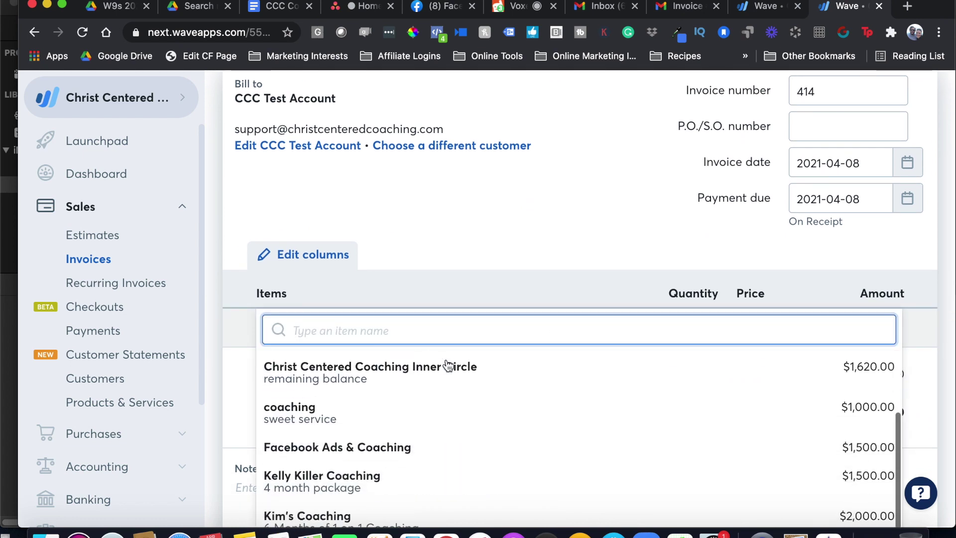
pyautogui.scroll(2, 448, 366)
pyautogui.scroll(-2, 437, 441)
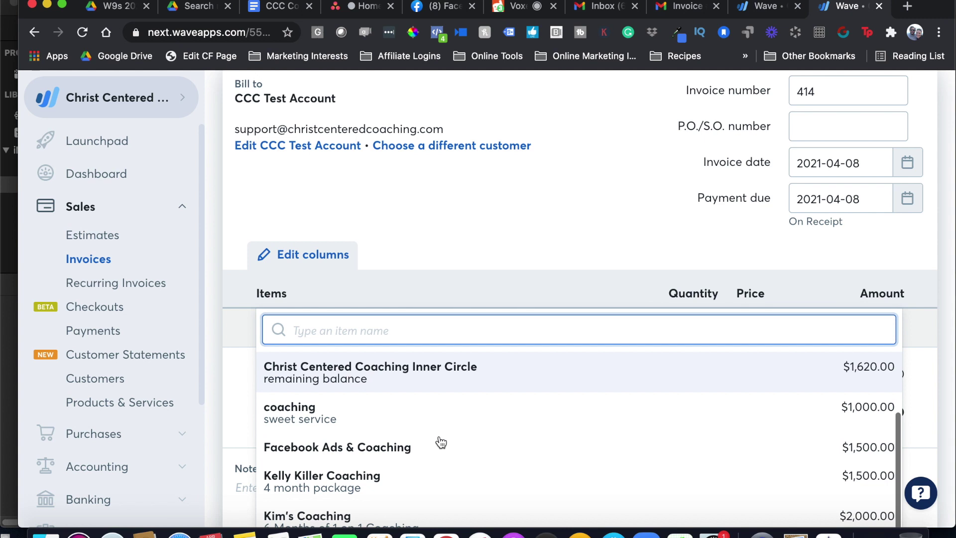
pyautogui.scroll(-4, 542, 230)
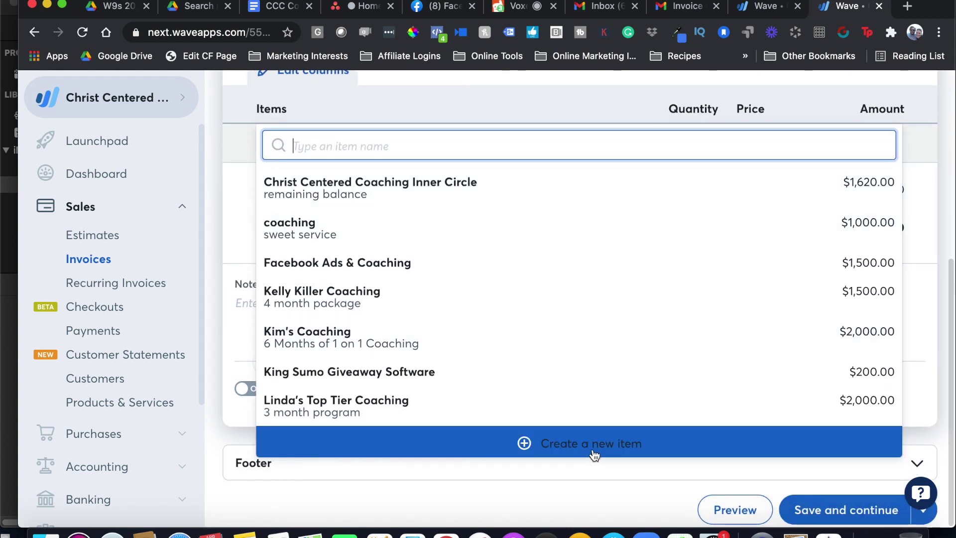
pyautogui.click(594, 451)
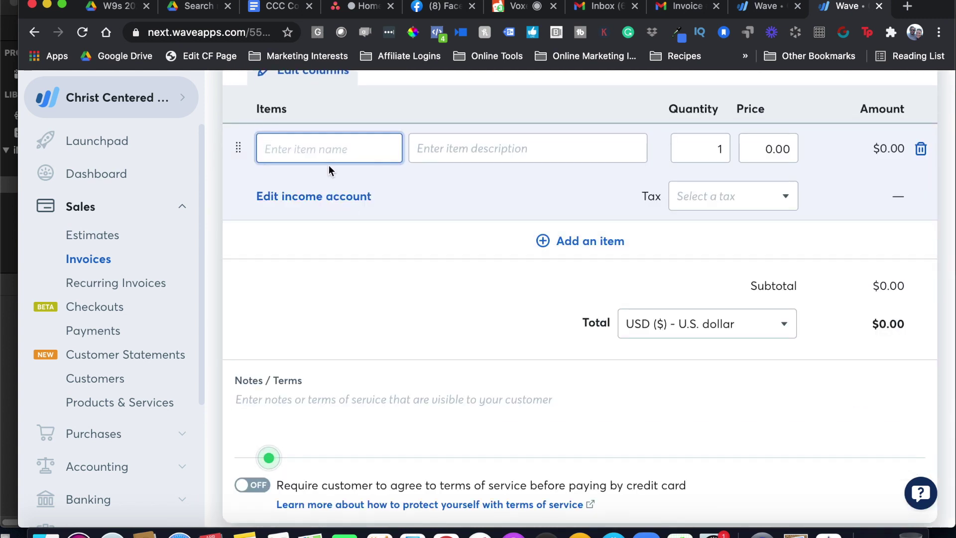
# Create the coaching package item with description '3 month program' and price 1000
pyautogui.write('coaching package')
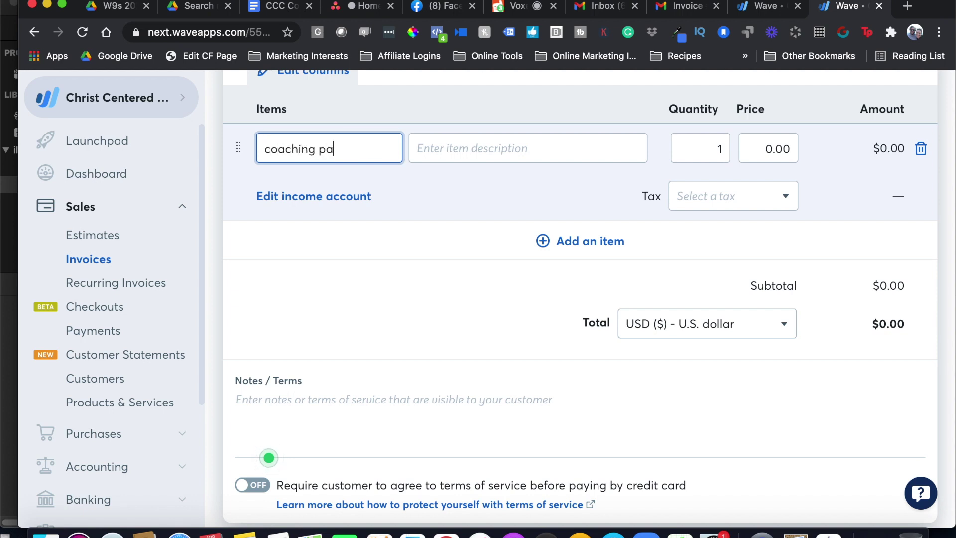
pyautogui.click(464, 156)
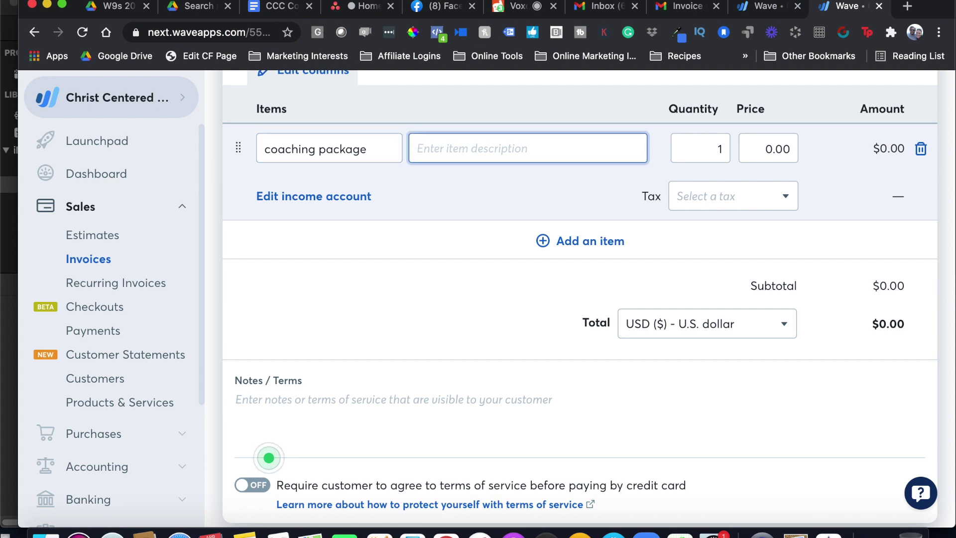
pyautogui.write('3 month p')
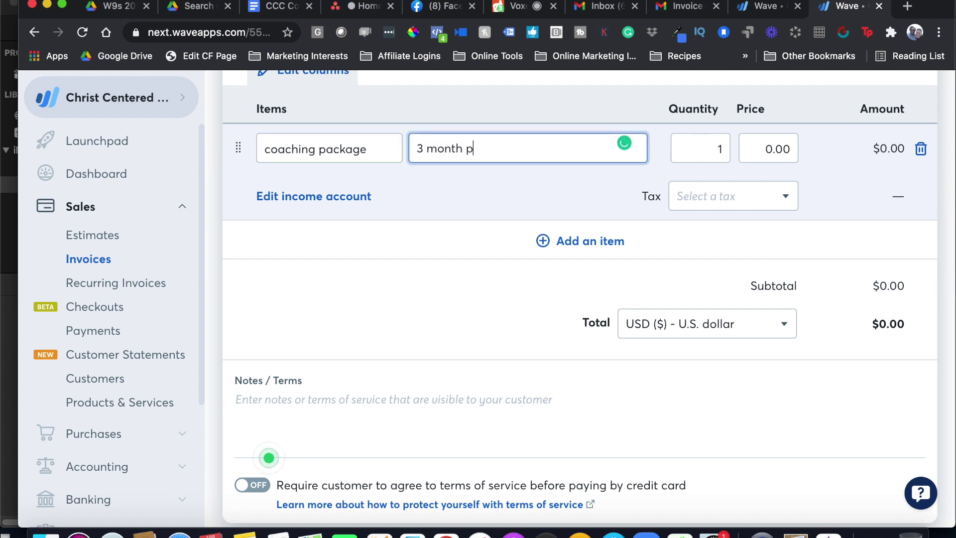
pyautogui.write('rogram')
pyautogui.click(767, 156)
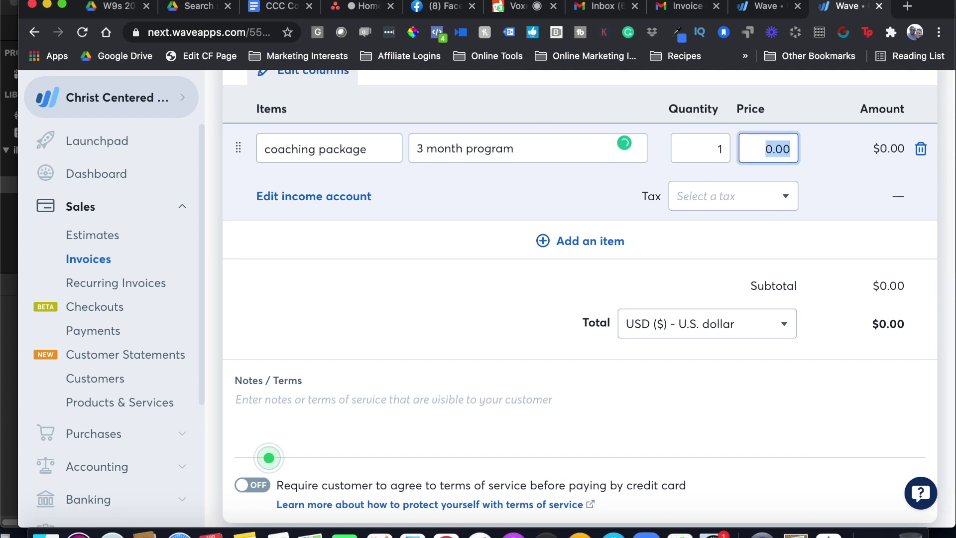
pyautogui.write('1000')
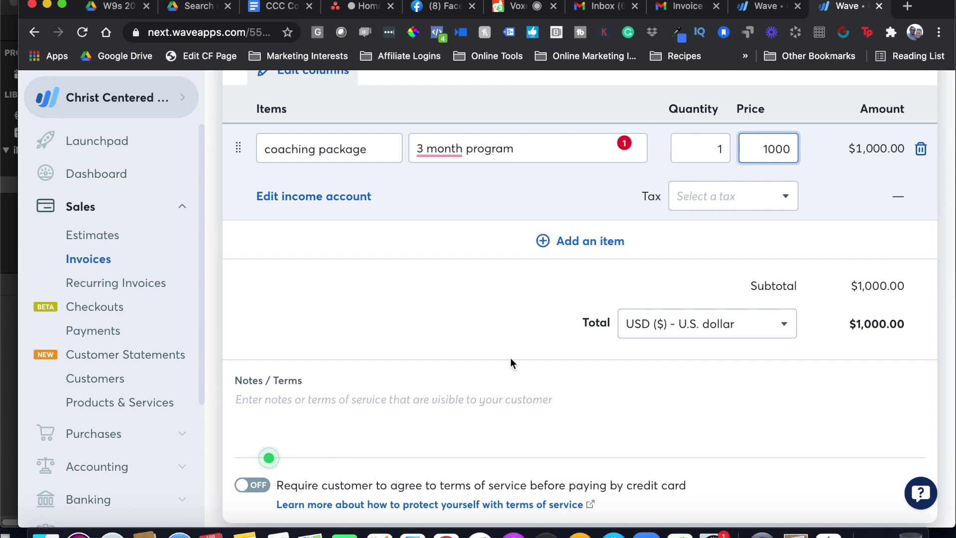
# Leave the terms-of-service requirement off and save the invoice as a draft
pyautogui.scroll(-2, 511, 363)
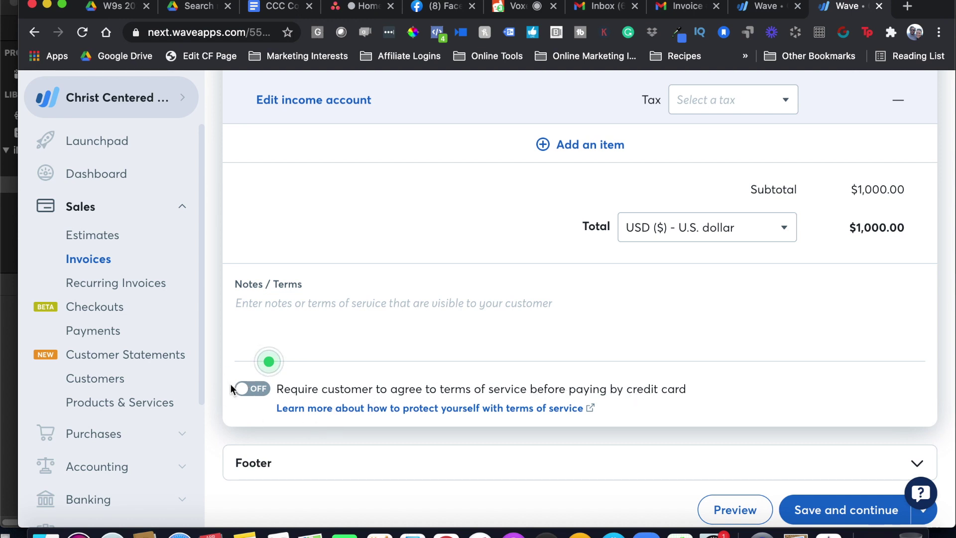
pyautogui.click(252, 390)
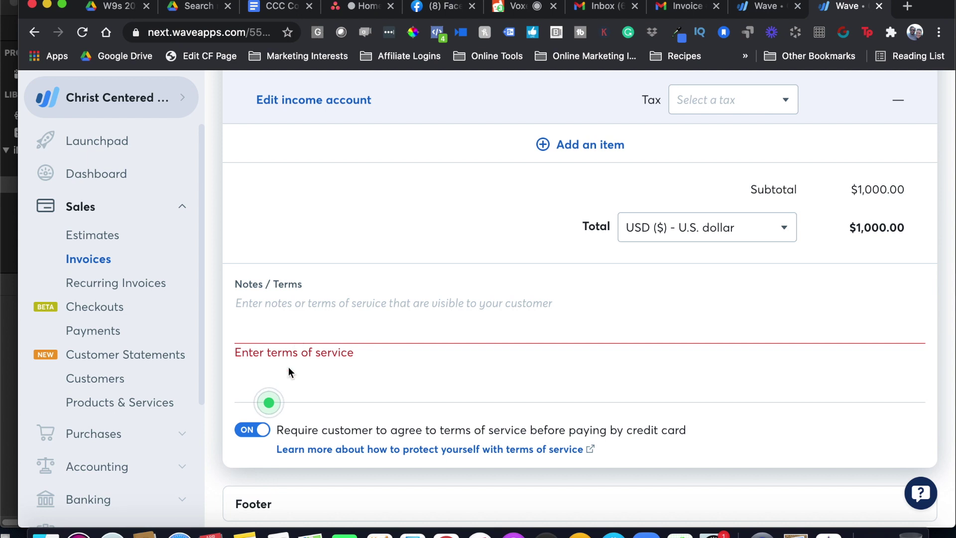
pyautogui.click(267, 436)
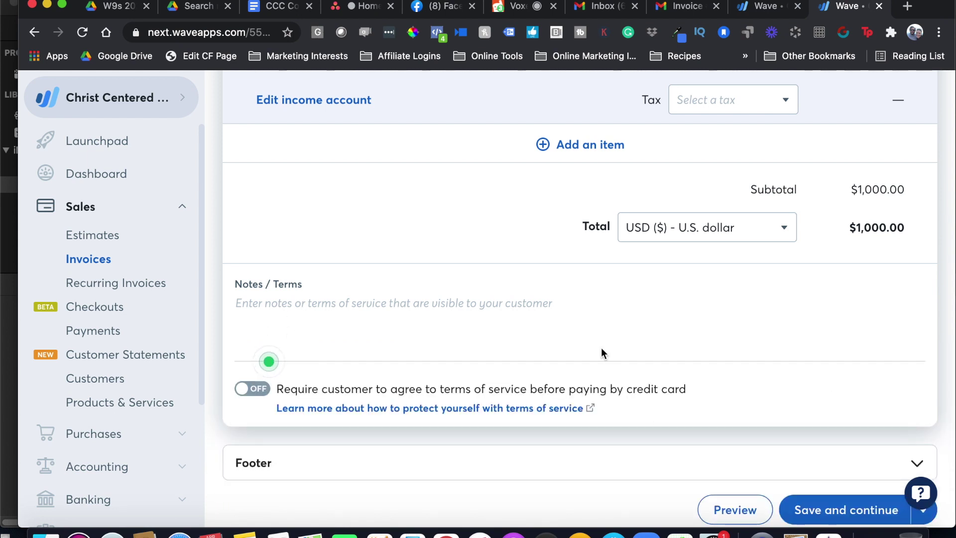
pyautogui.scroll(5, 603, 353)
pyautogui.scroll(-3, 601, 352)
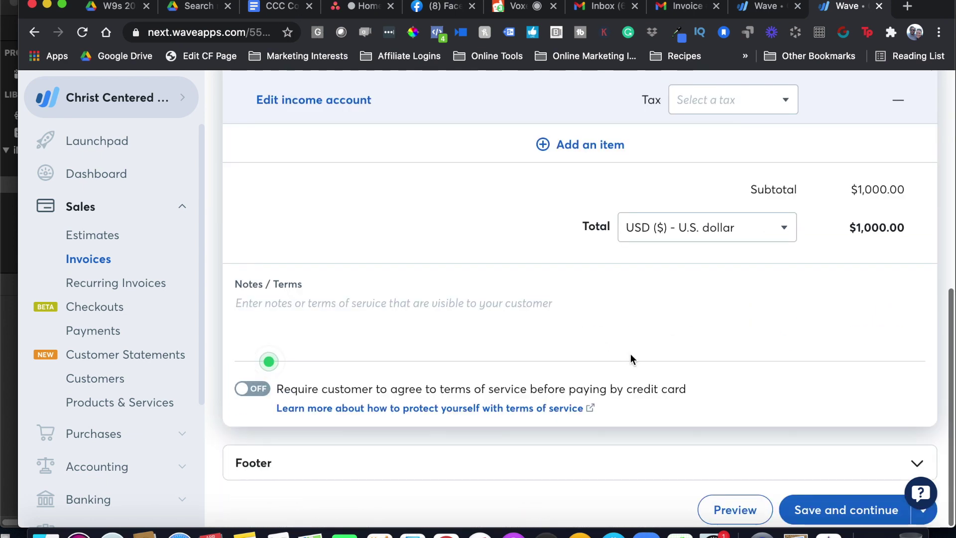
pyautogui.click(831, 504)
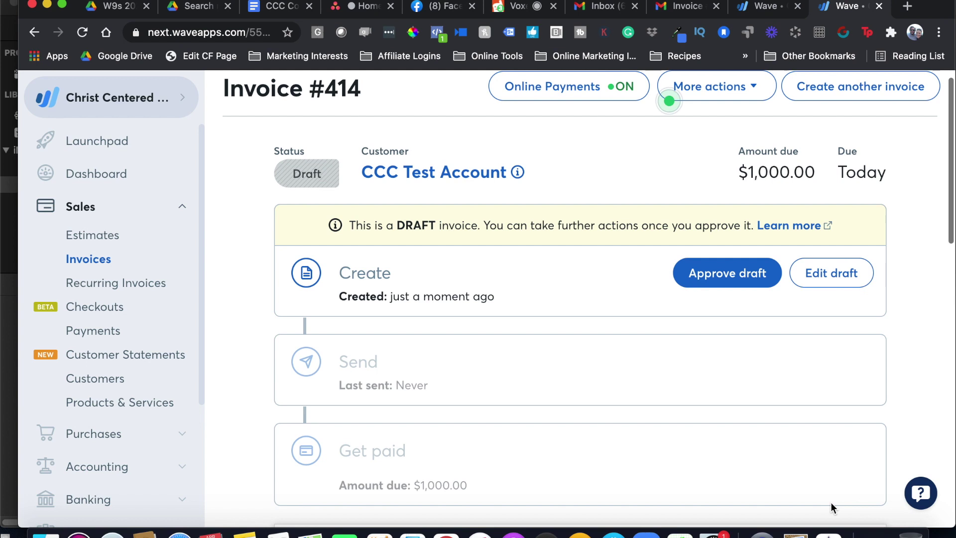
# Approve draft invoice #414 and review its $1,000.00 coaching package preview
pyautogui.scroll(-2, 551, 264)
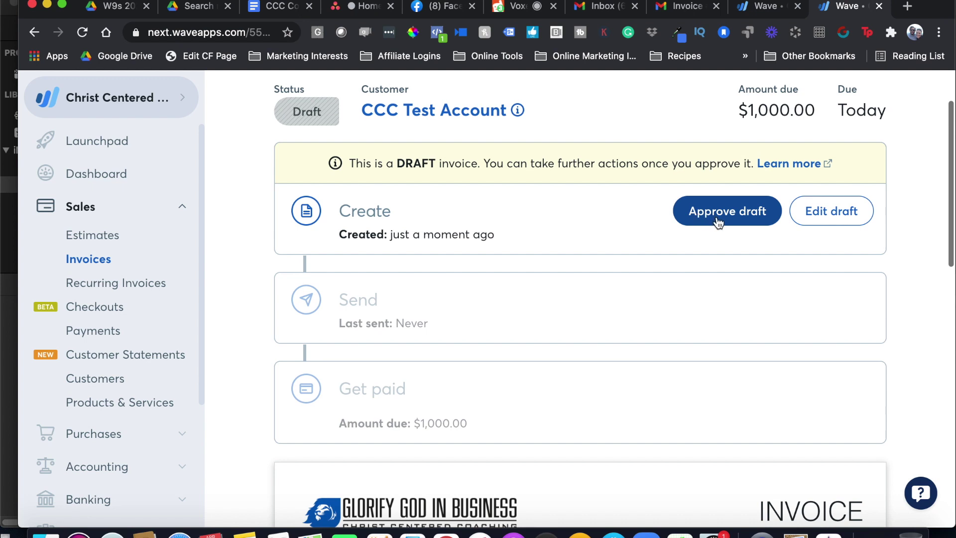
pyautogui.click(747, 213)
pyautogui.click(733, 212)
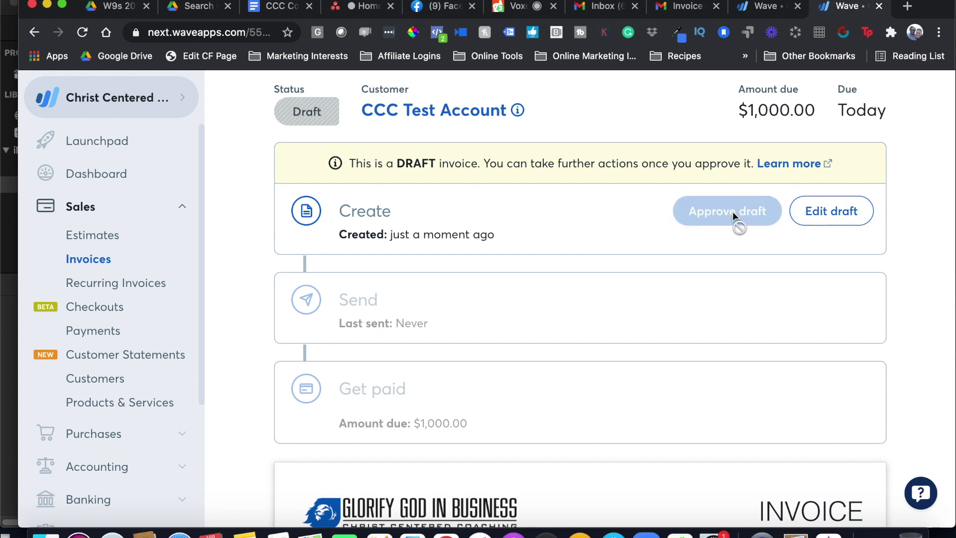
pyautogui.scroll(-3, 631, 245)
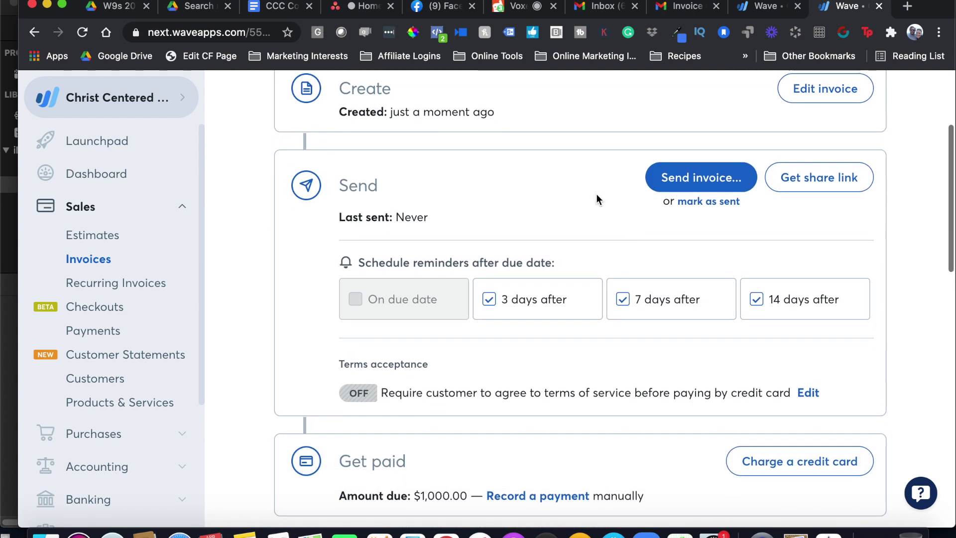
pyautogui.scroll(5, 513, 214)
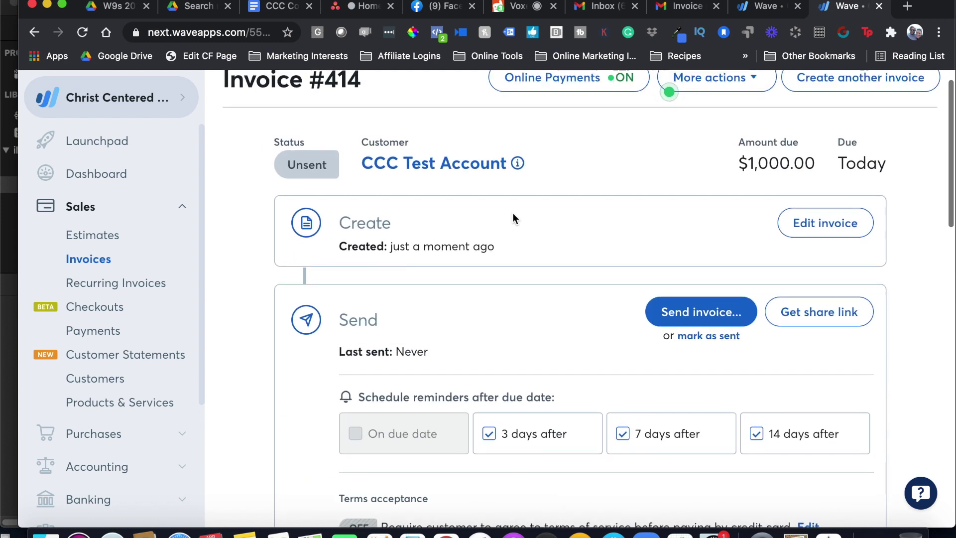
pyautogui.scroll(1, 512, 218)
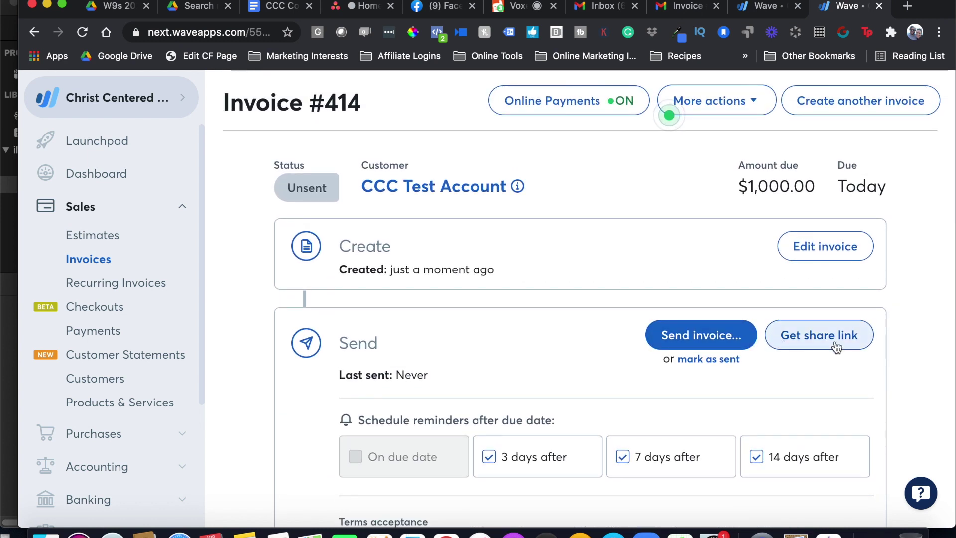
pyautogui.scroll(-12, 836, 344)
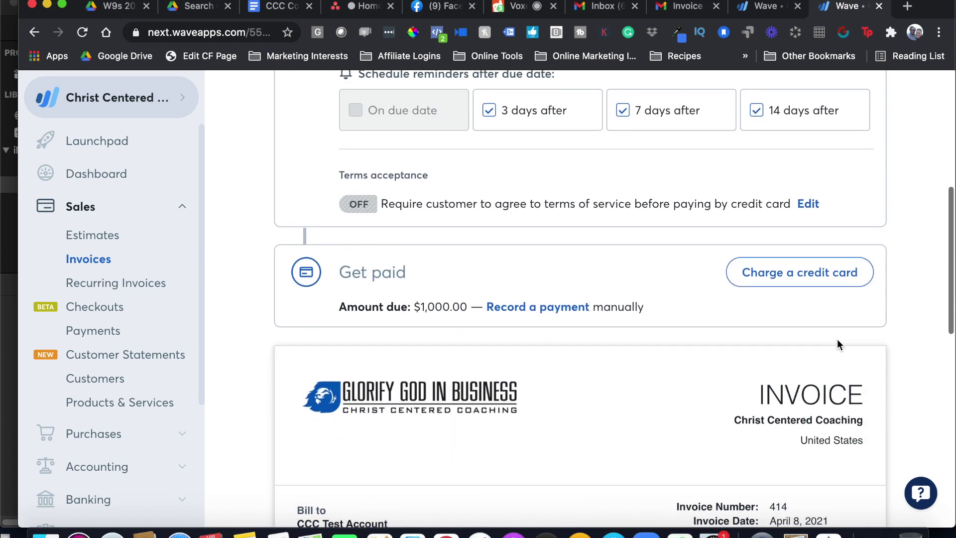
pyautogui.scroll(-10, 777, 177)
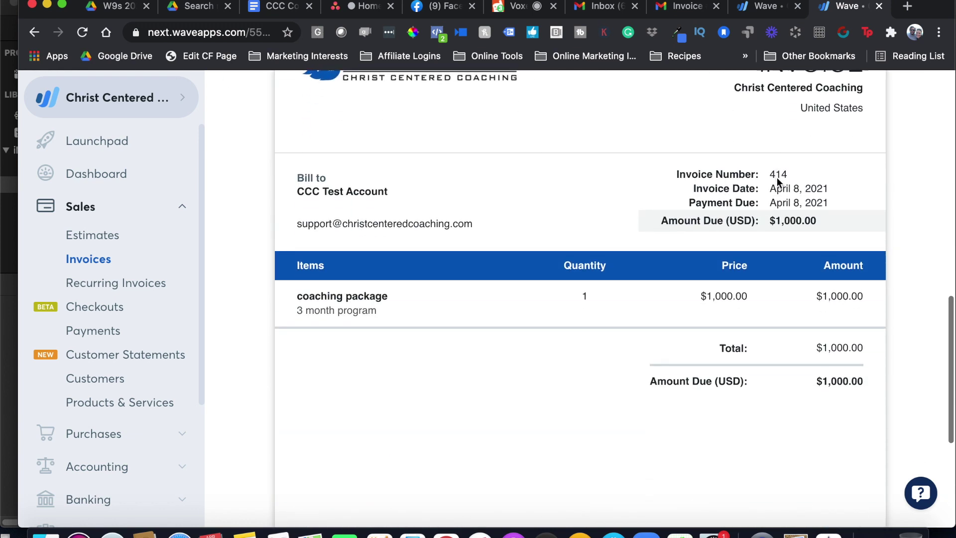
pyautogui.scroll(20, 755, 255)
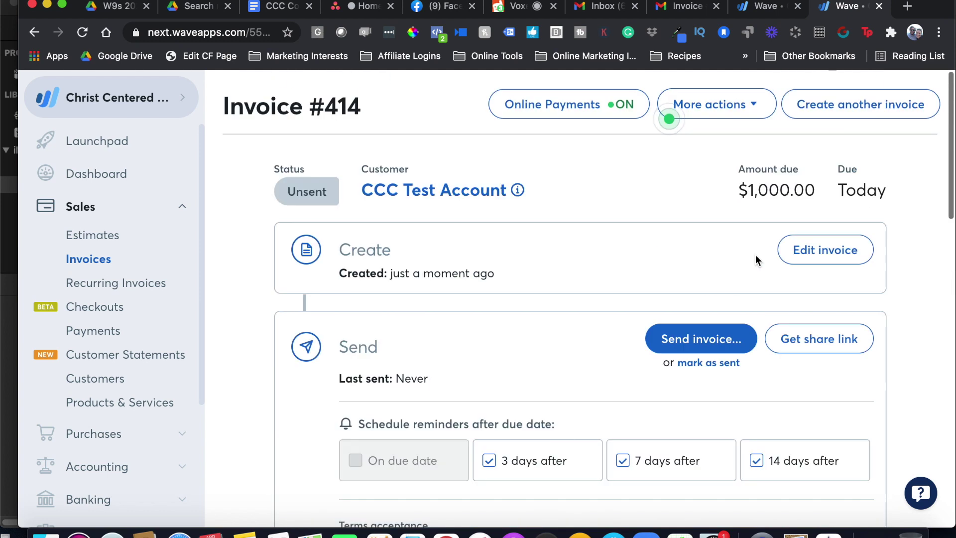
# Make invoice #414 recurring from the More actions menu
pyautogui.click(754, 107)
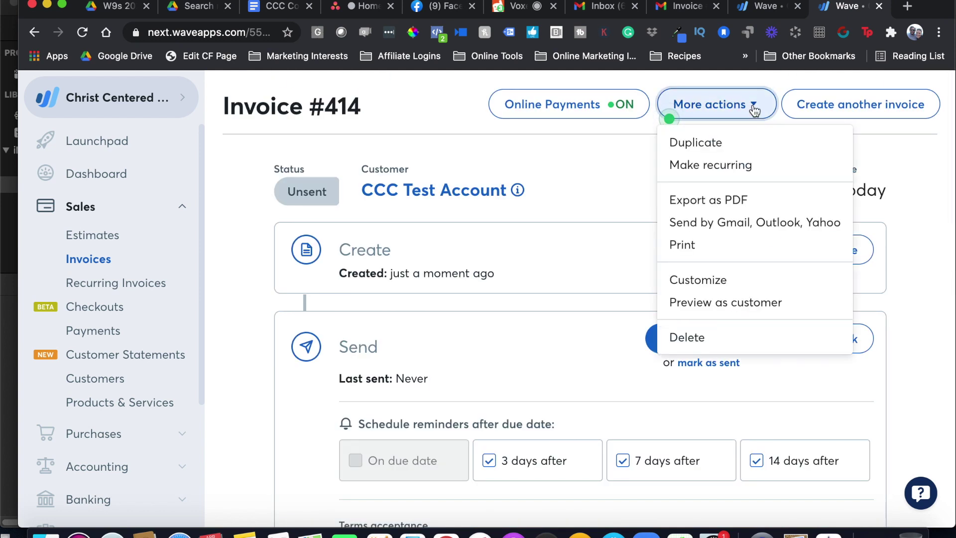
pyautogui.click(736, 167)
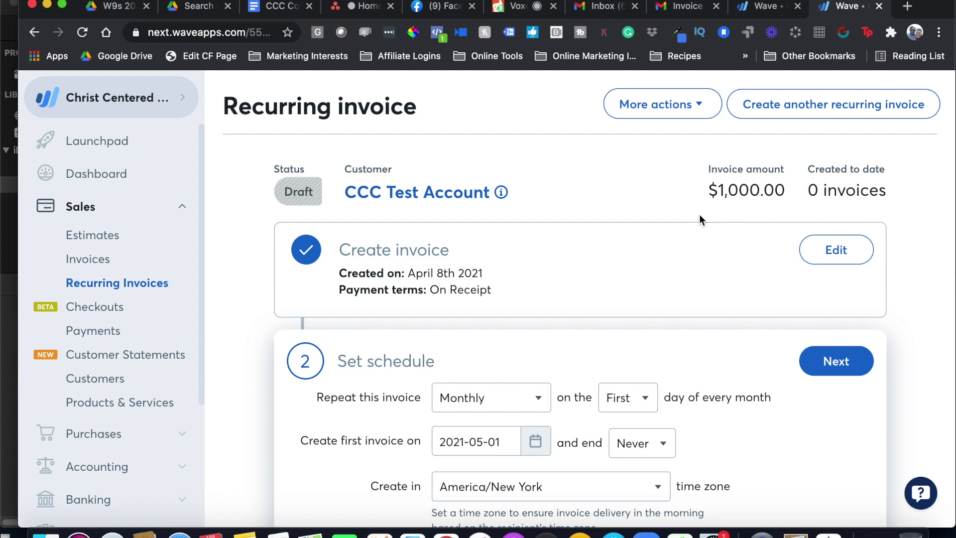
# Set the first invoice date to April 8, 2021 and end date 2021-07-09
pyautogui.scroll(-5, 709, 305)
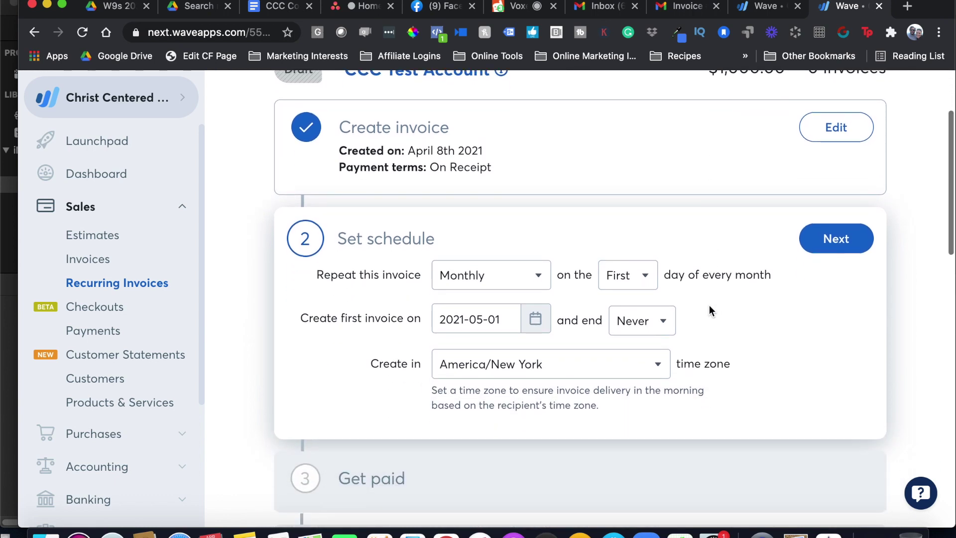
pyautogui.click(536, 319)
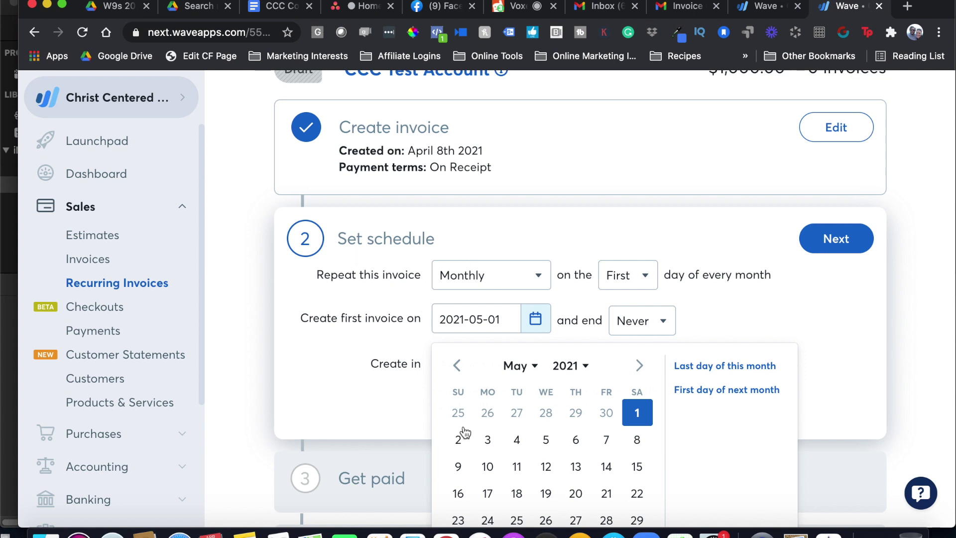
pyautogui.click(456, 365)
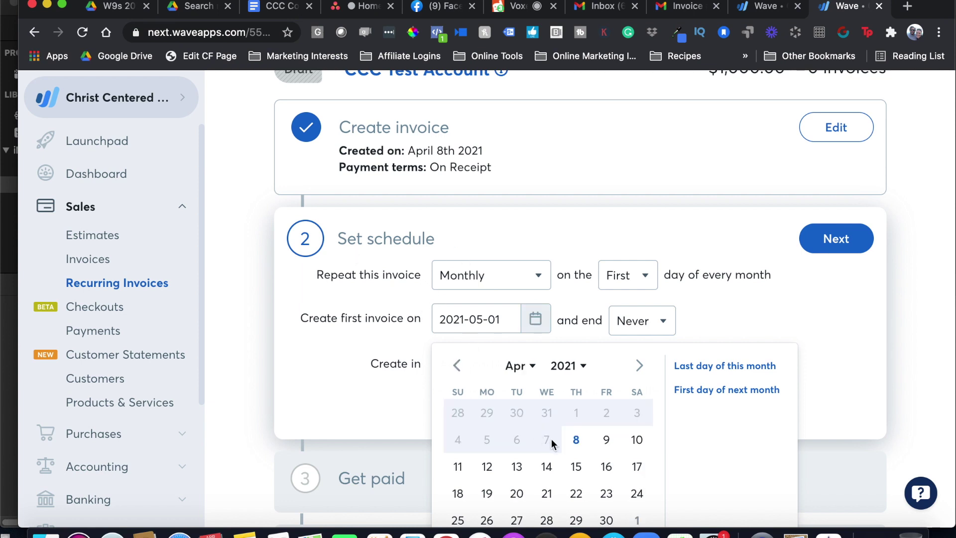
pyautogui.click(576, 440)
pyautogui.click(653, 324)
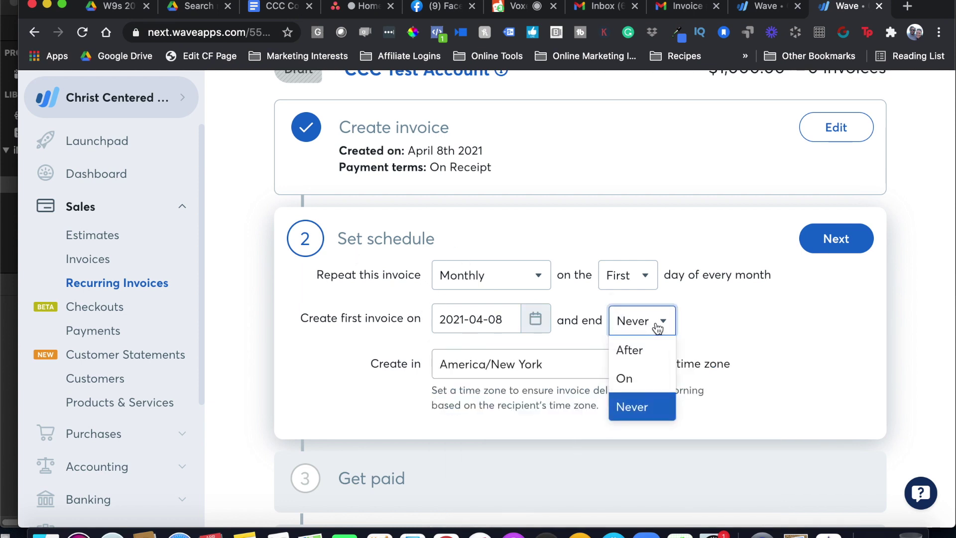
pyautogui.click(640, 381)
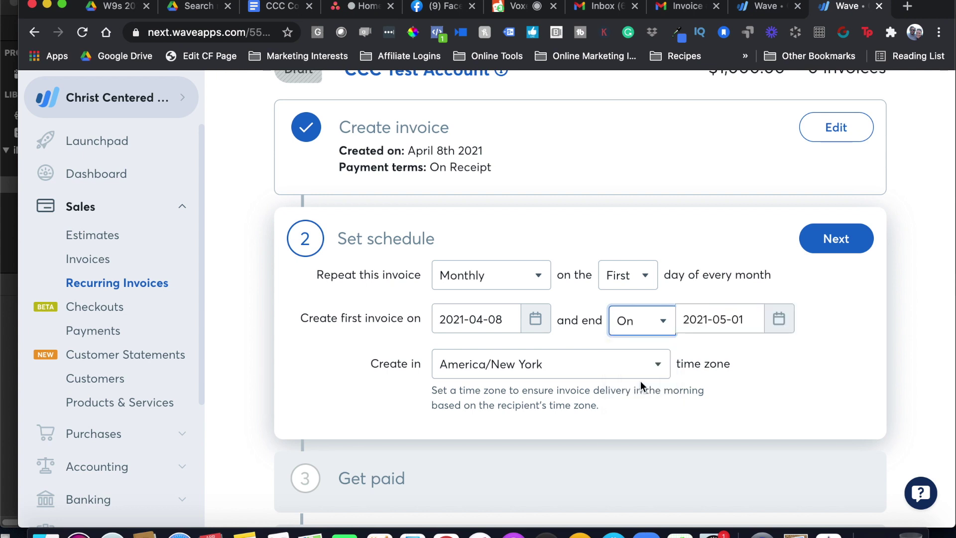
pyautogui.click(725, 321)
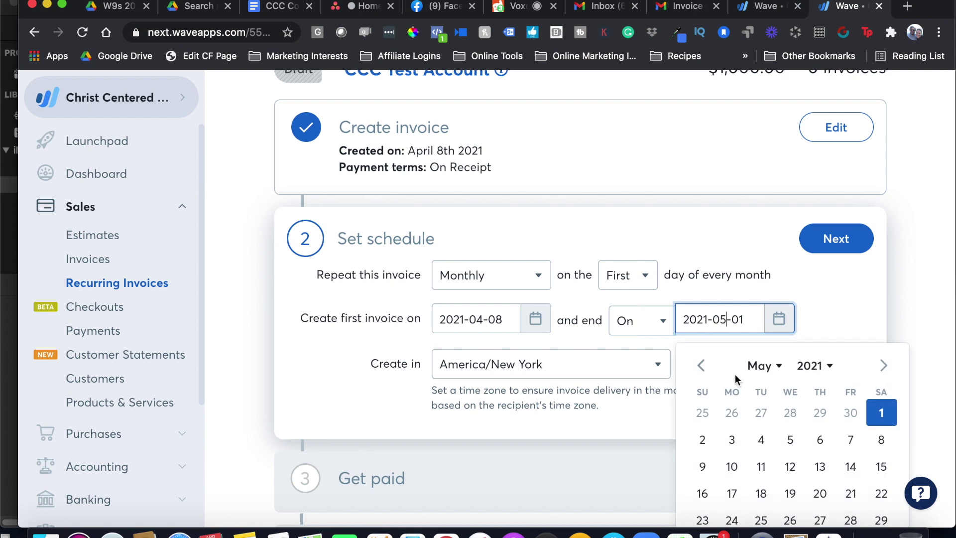
pyautogui.press('BackSpace')
pyautogui.write('7')
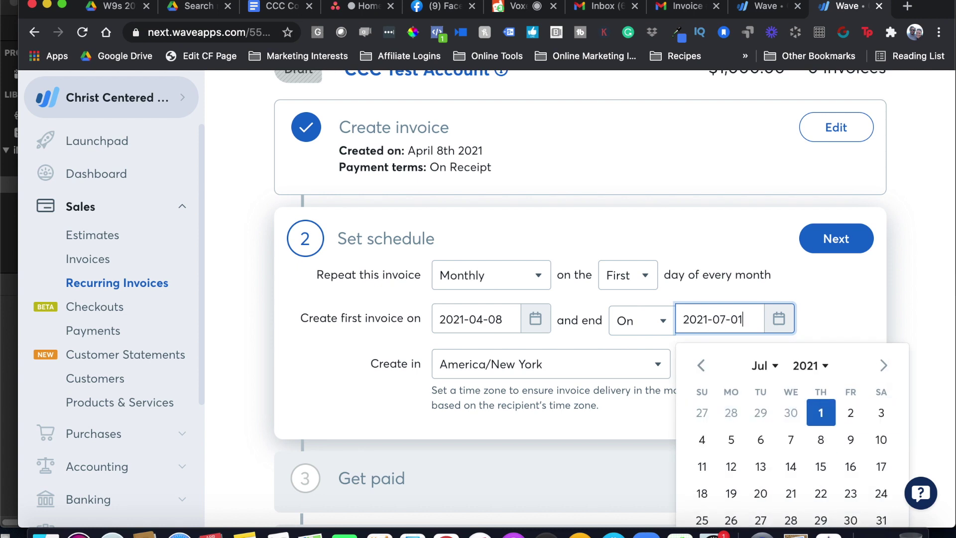
pyautogui.press('BackSpace')
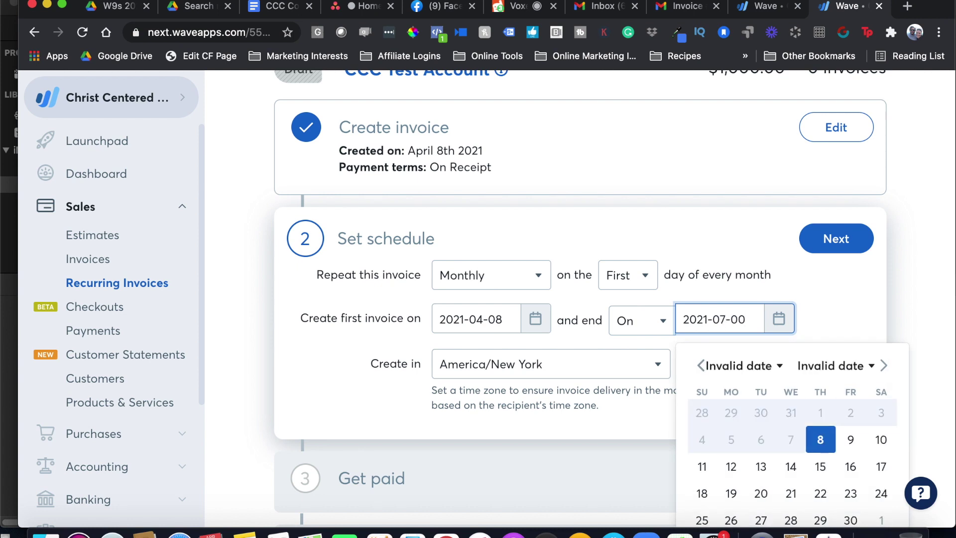
pyautogui.write('9')
pyautogui.click(834, 324)
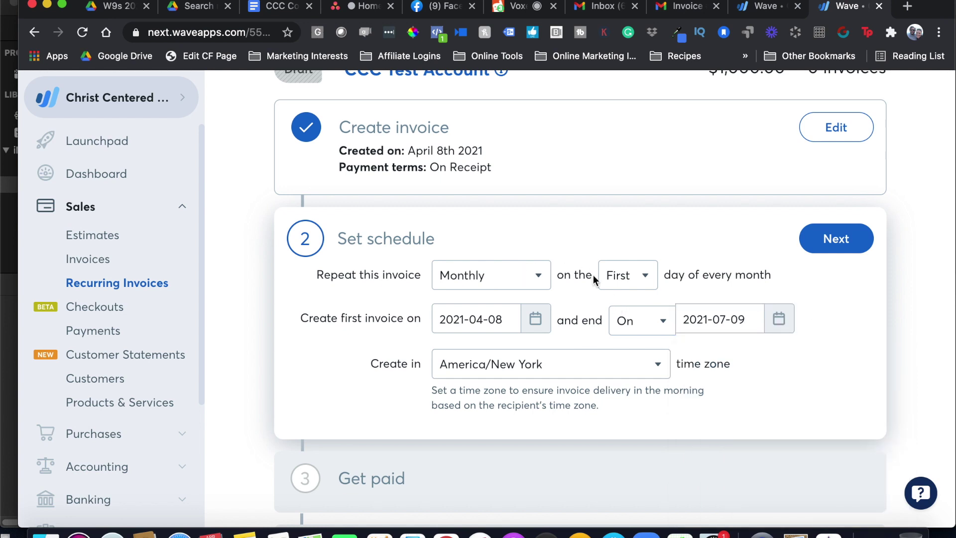
# Bill on the 8th day of every month and save the schedule
pyautogui.click(642, 282)
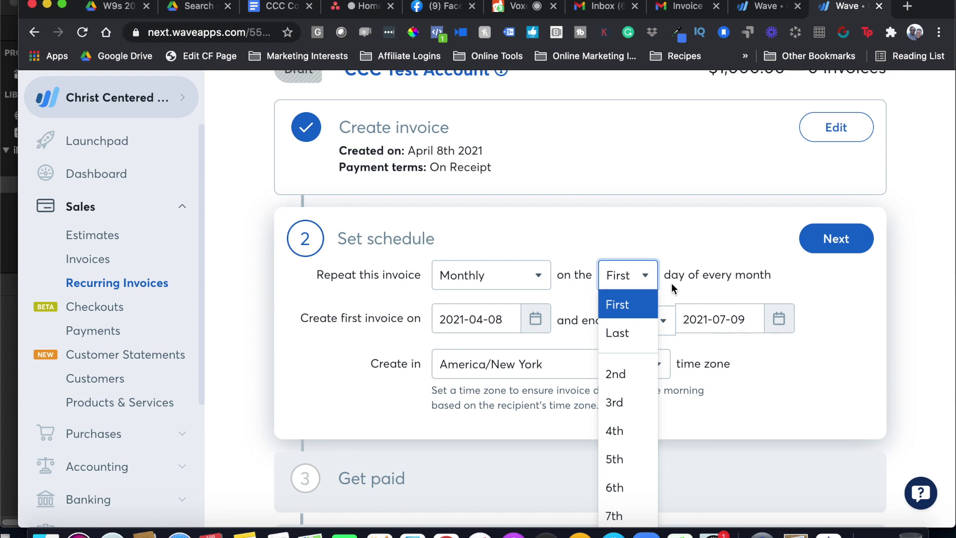
pyautogui.scroll(-3, 633, 471)
pyautogui.click(625, 443)
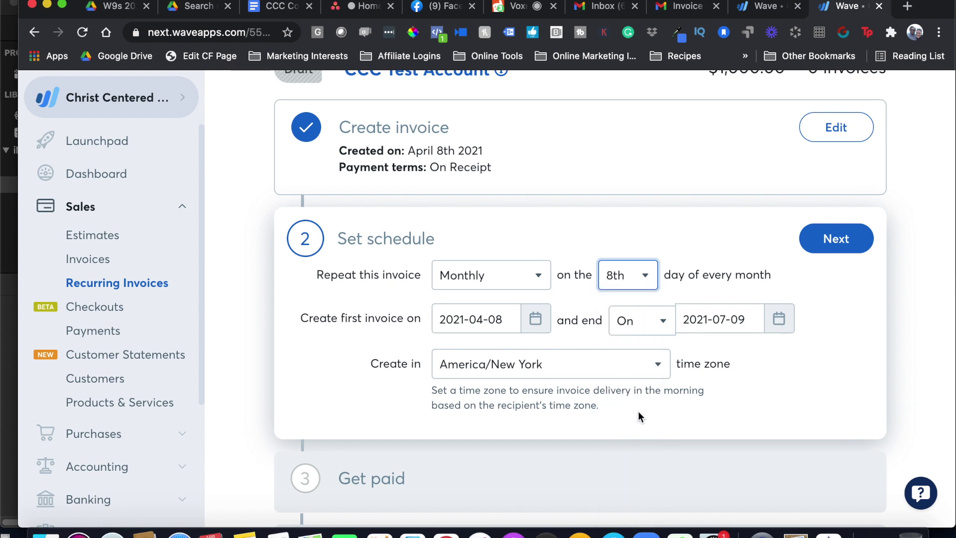
pyautogui.click(837, 249)
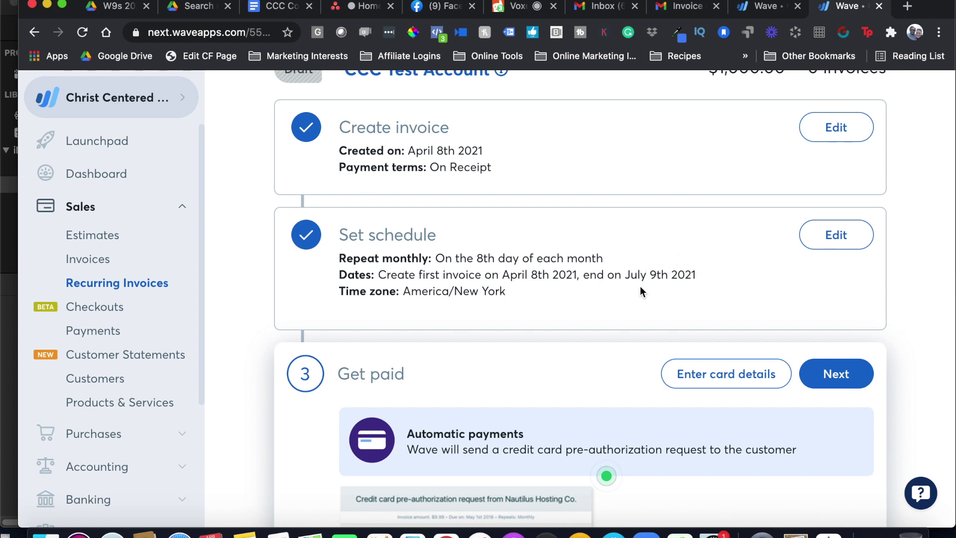
# Keep automatic payments requesting credit card pre-authorization and confirm the Get paid step
pyautogui.scroll(-3, 641, 291)
pyautogui.scroll(-2, 660, 298)
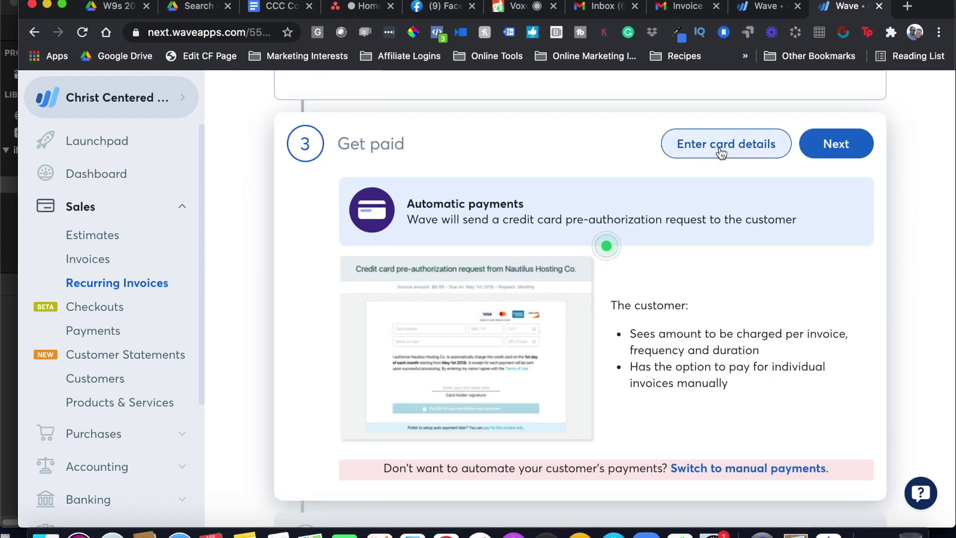
pyautogui.click(719, 151)
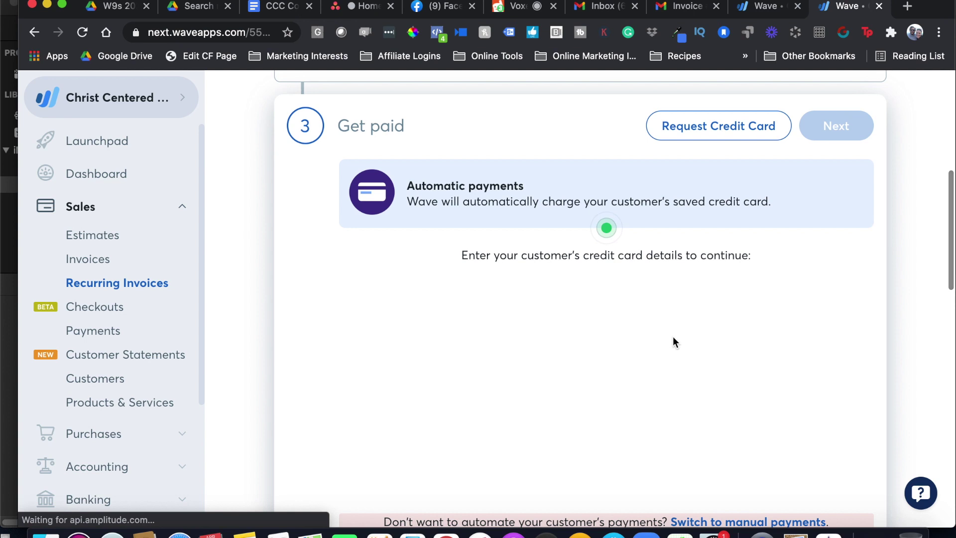
pyautogui.scroll(-1, 606, 377)
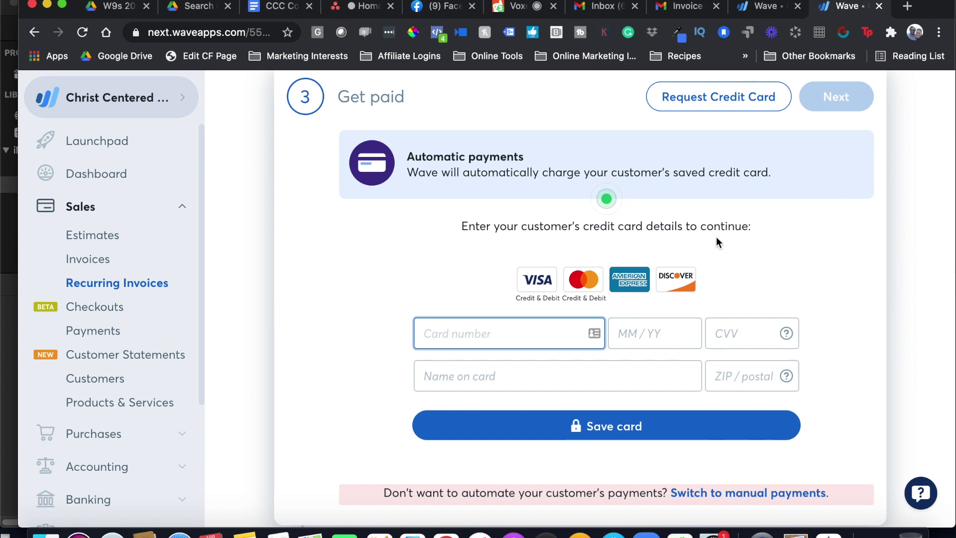
pyautogui.click(708, 109)
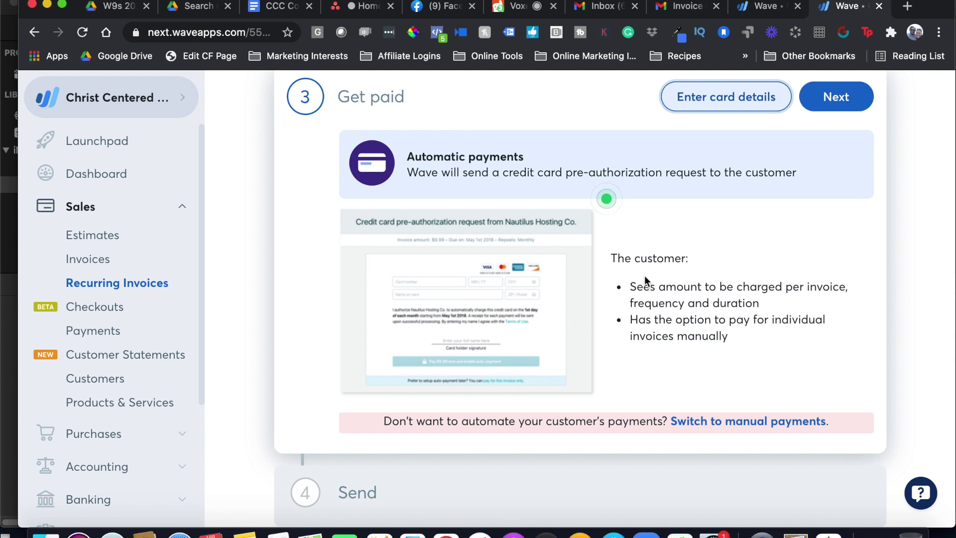
pyautogui.click(817, 106)
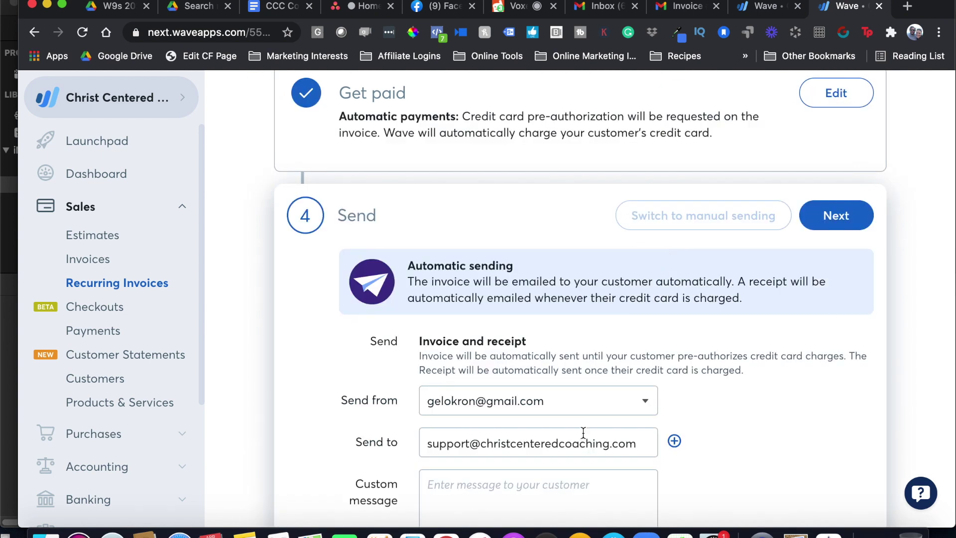
# Add the custom greeting 'Hye' and attach the invoice PDF to the email
pyautogui.scroll(-3, 583, 431)
pyautogui.click(565, 305)
pyautogui.scroll(3, 540, 177)
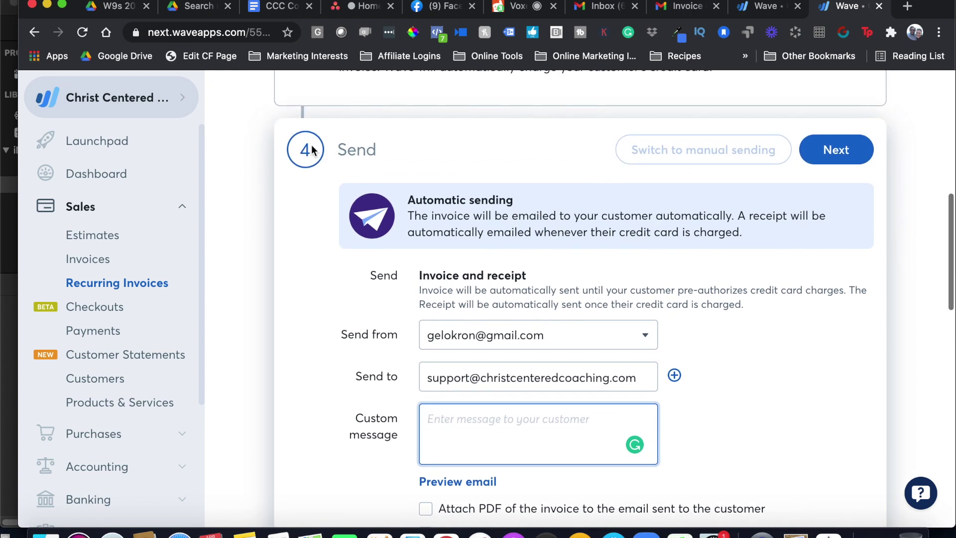
pyautogui.scroll(-5, 456, 258)
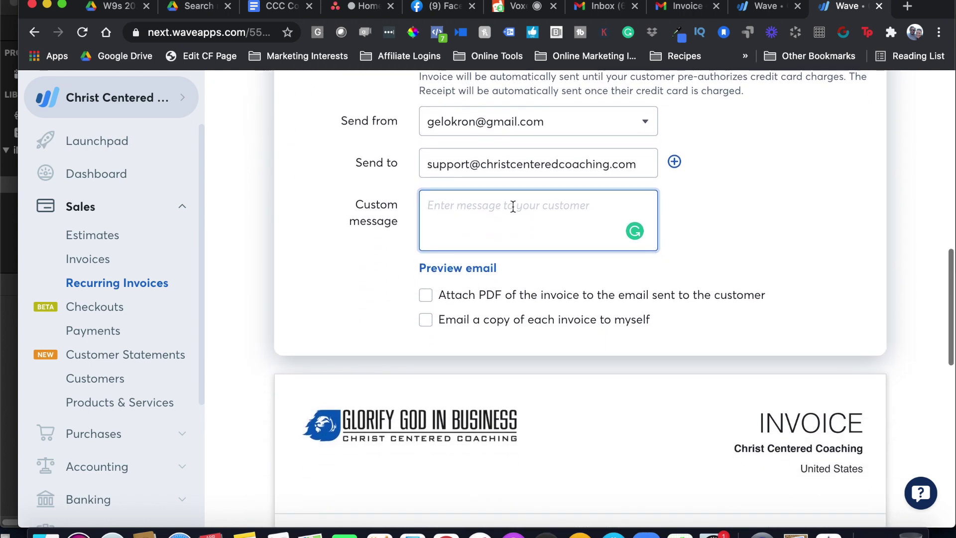
pyautogui.write('Hye')
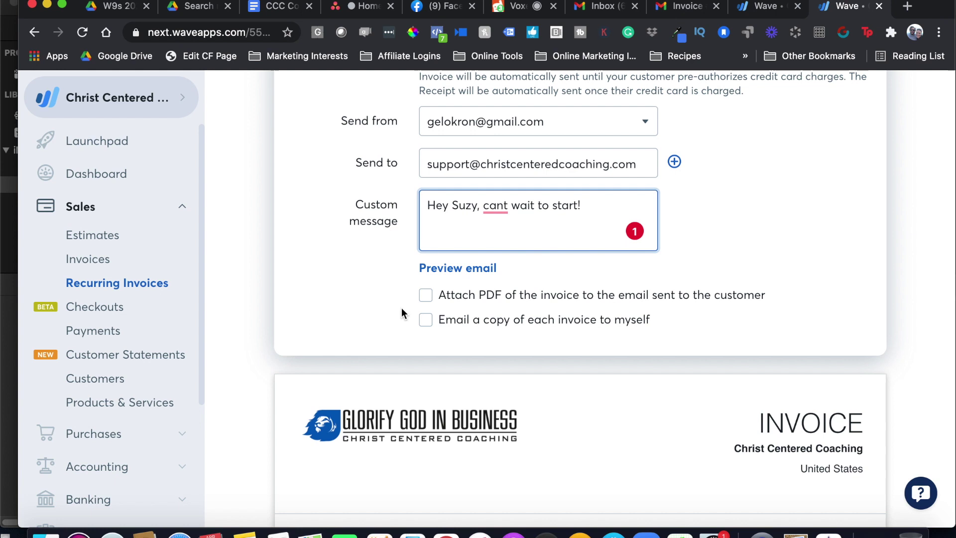
pyautogui.click(429, 300)
pyautogui.click(429, 301)
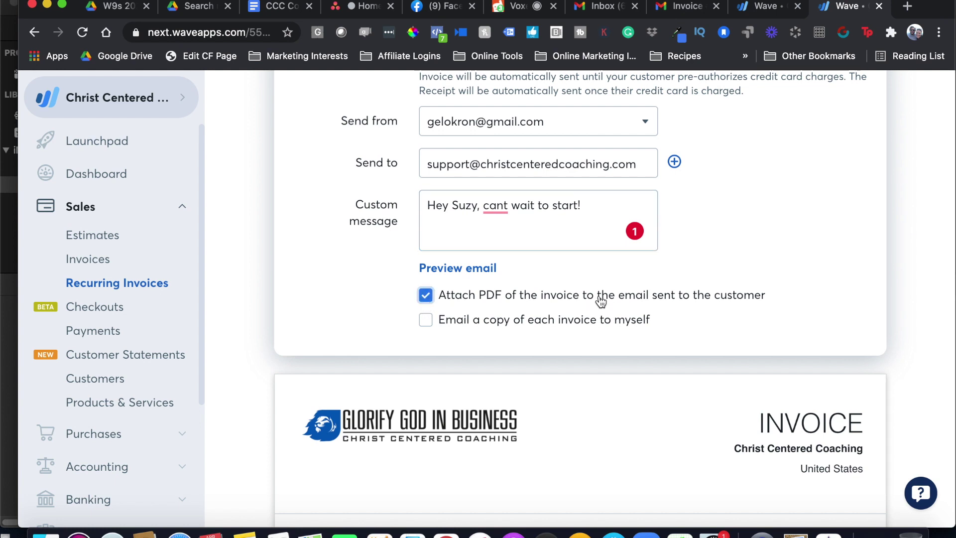
# Review the full recurring invoice preview and return to the Send step
pyautogui.scroll(-2, 600, 301)
pyautogui.scroll(-10, 600, 301)
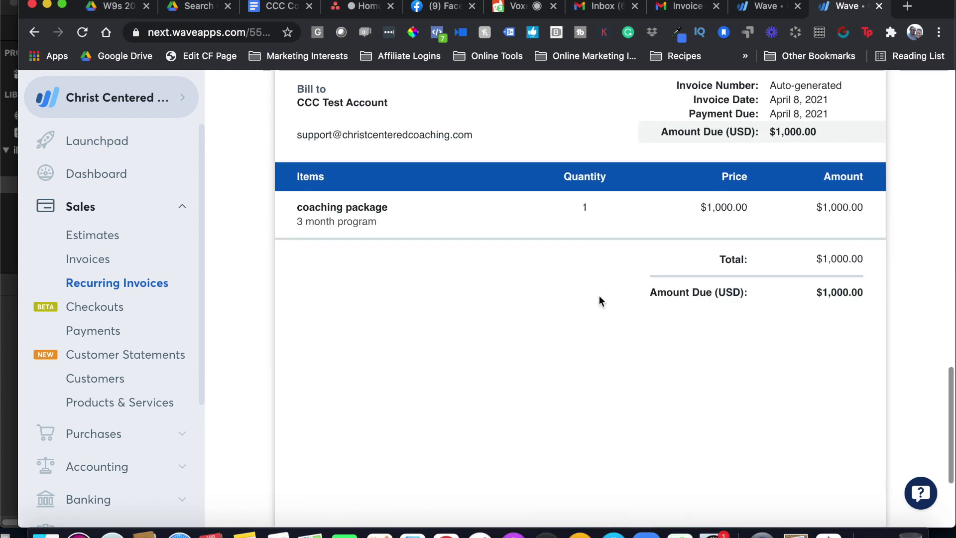
pyautogui.scroll(10, 600, 298)
pyautogui.scroll(10, 599, 299)
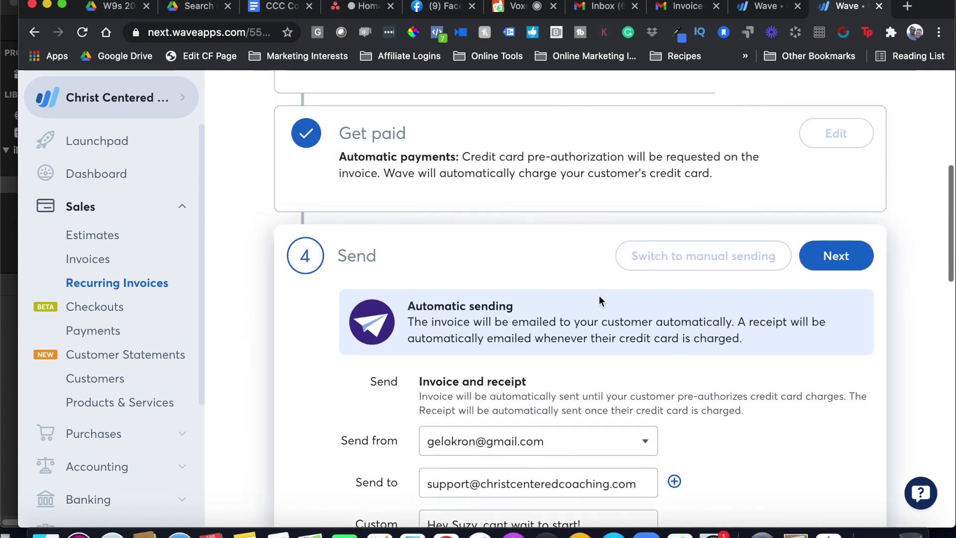
pyautogui.scroll(5, 599, 295)
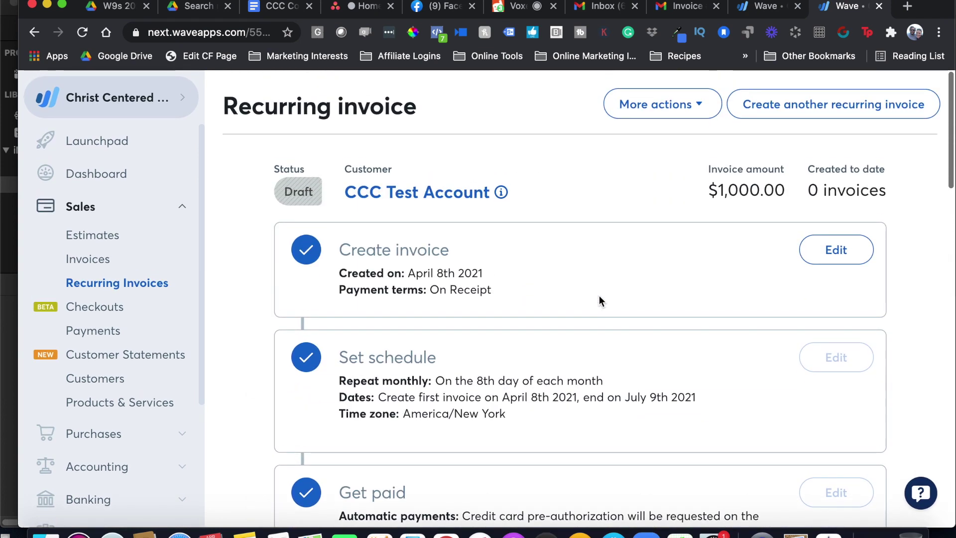
pyautogui.scroll(-10, 738, 241)
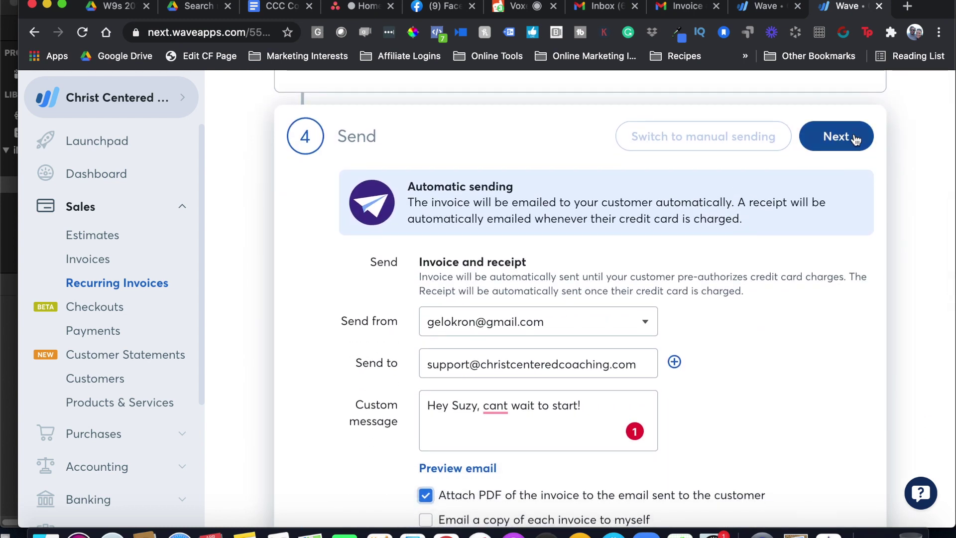
# Confirm automatic sending and approve the recurring invoice so it becomes Active
pyautogui.click(847, 143)
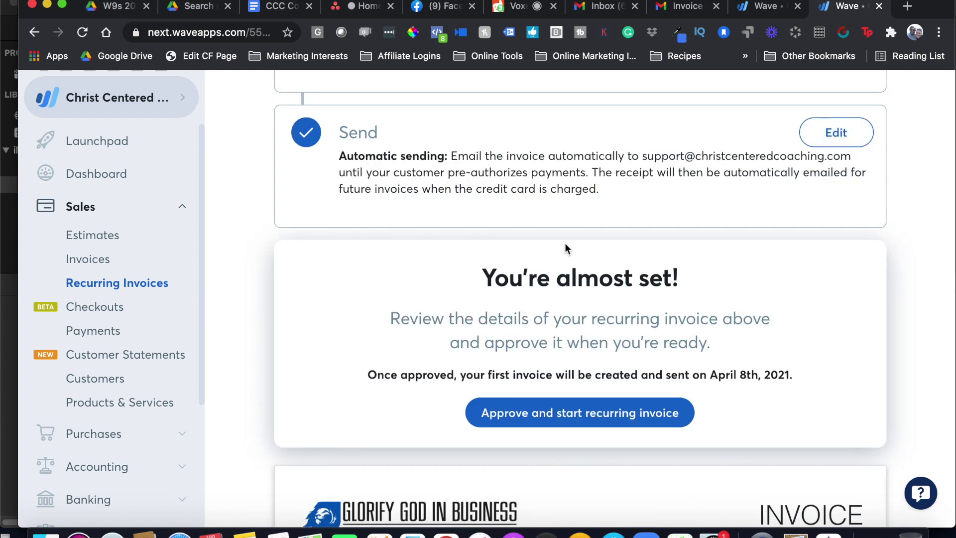
pyautogui.click(573, 419)
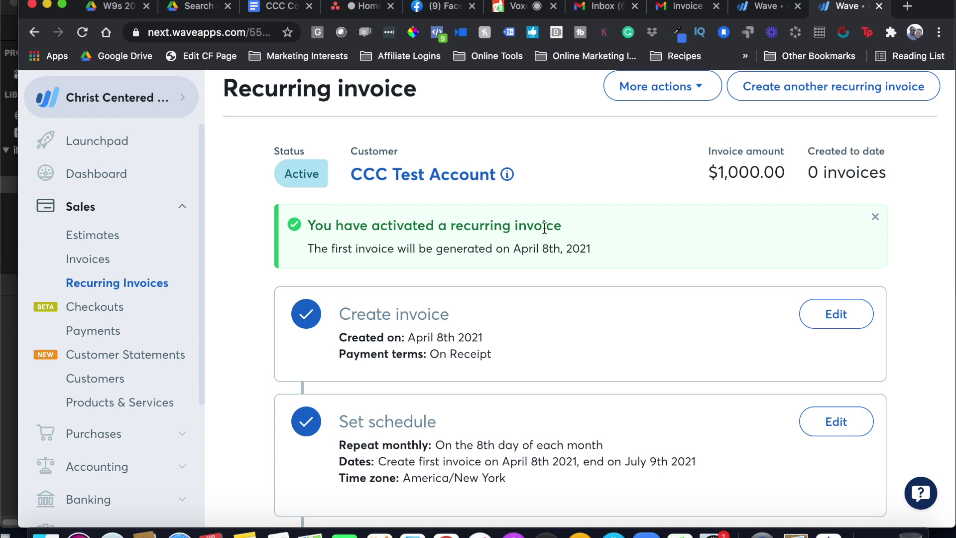
pyautogui.scroll(-15, 616, 253)
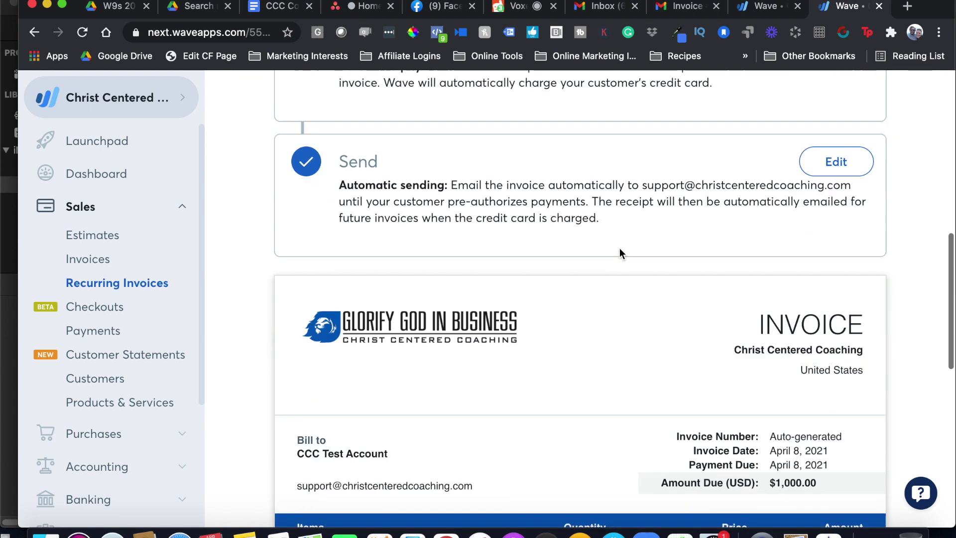
pyautogui.scroll(15, 619, 249)
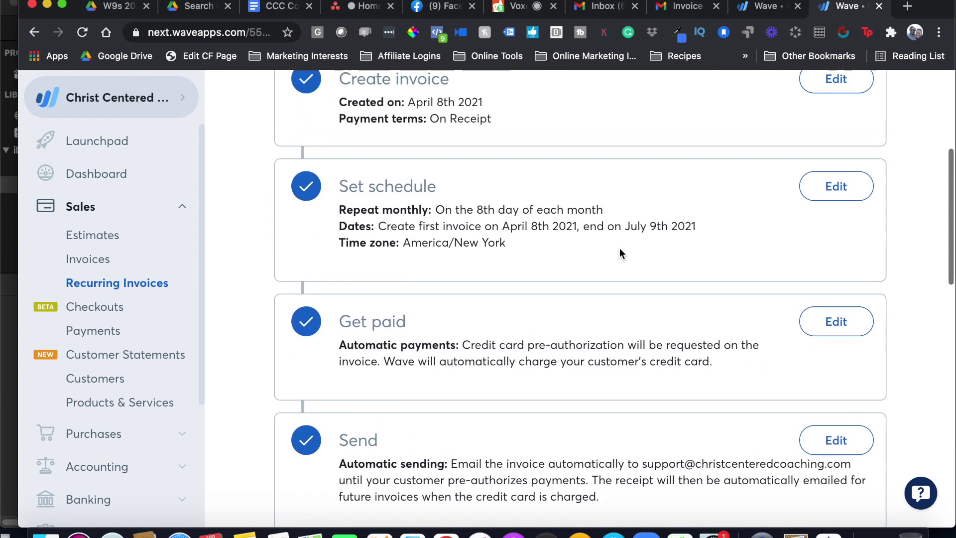
pyautogui.scroll(1, 619, 253)
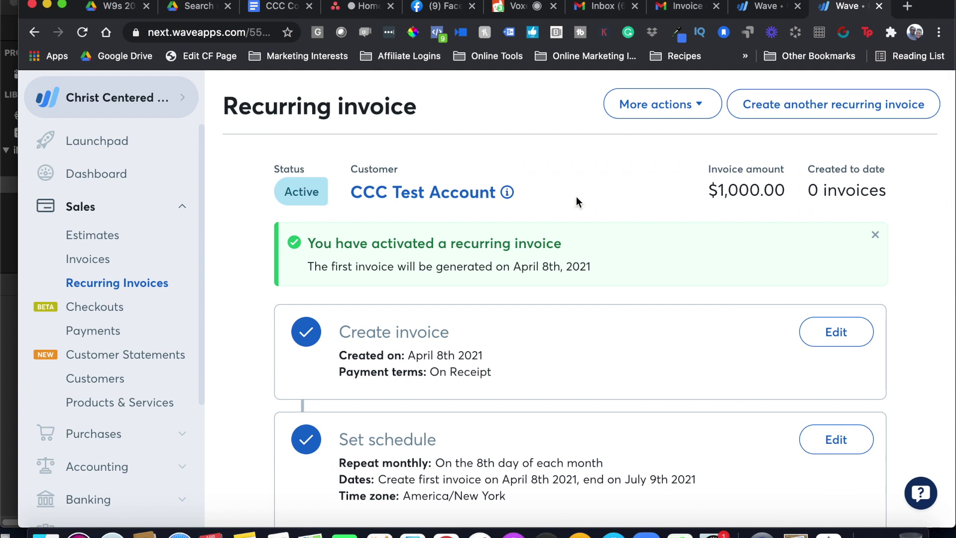
# Open invoice 415 for CCC Test Account from the All invoices list
pyautogui.click(88, 261)
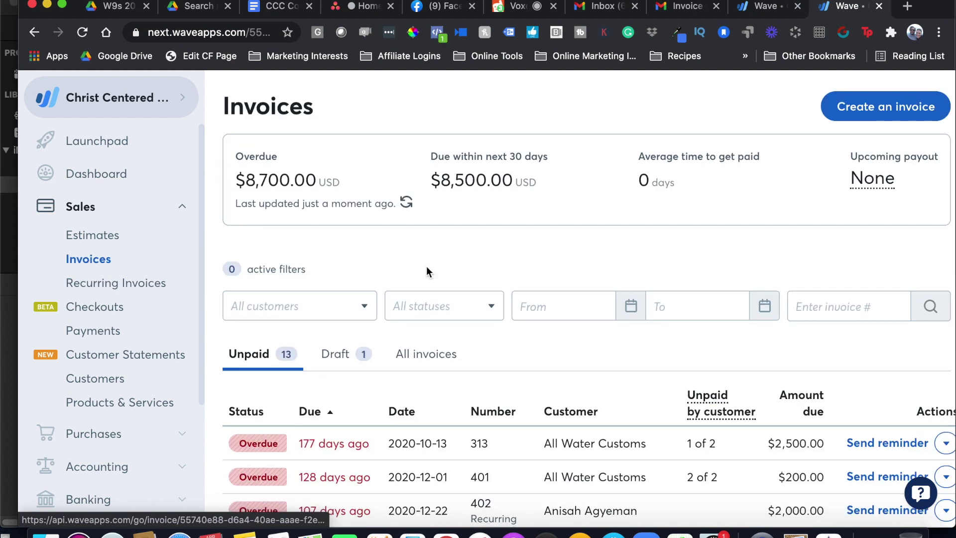
pyautogui.click(438, 361)
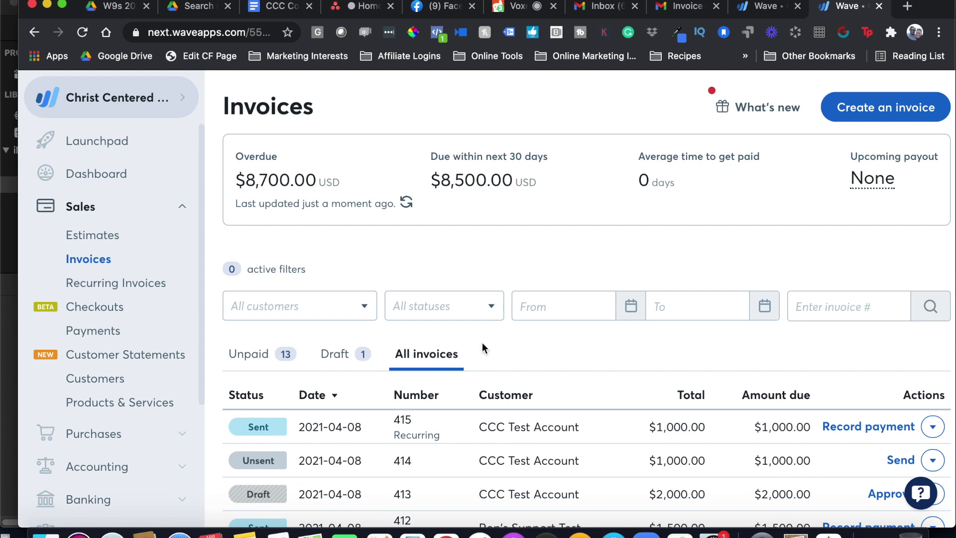
pyautogui.scroll(-3, 522, 344)
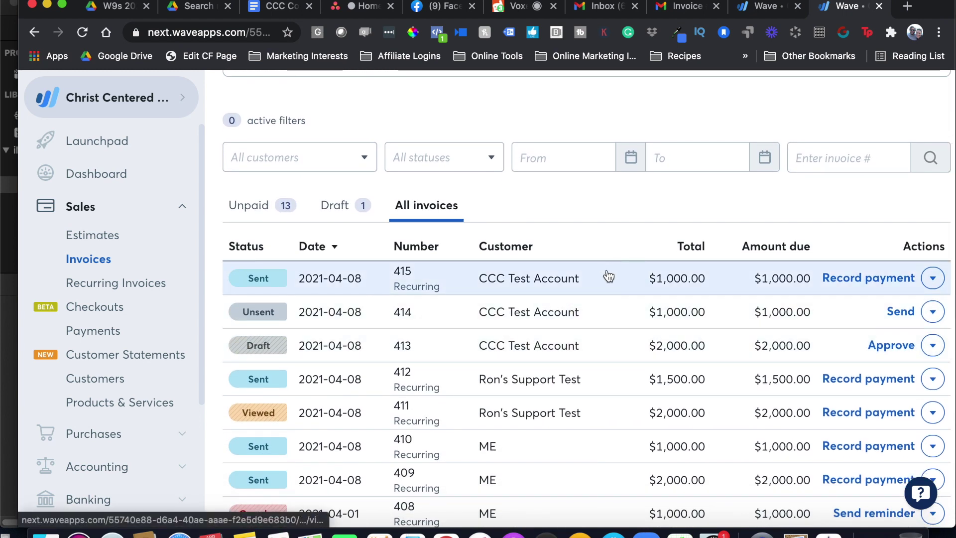
pyautogui.click(384, 283)
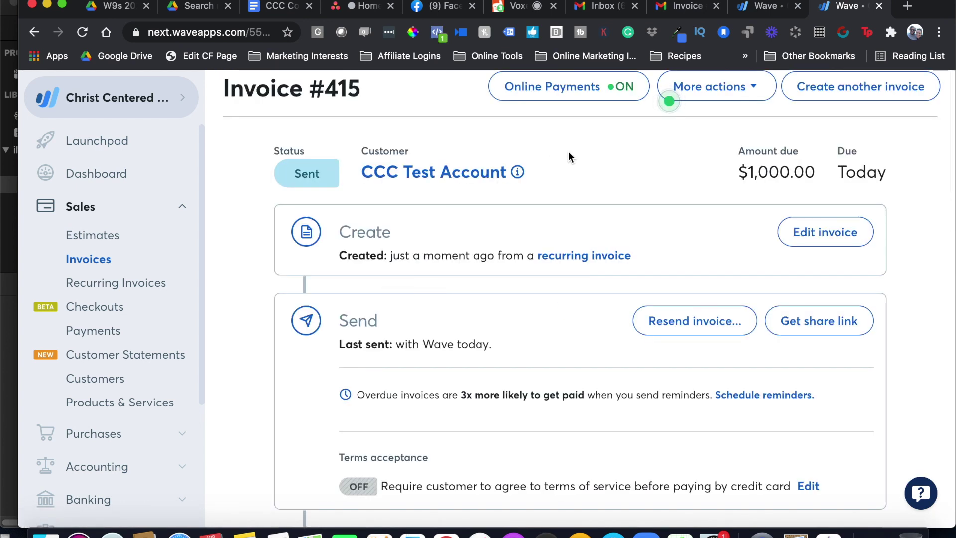
pyautogui.scroll(1, 569, 151)
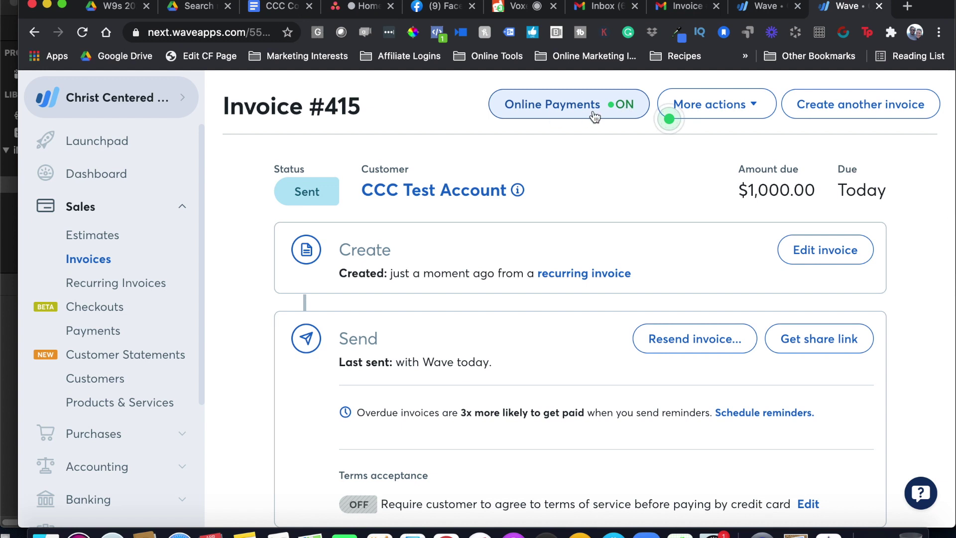
pyautogui.click(631, 111)
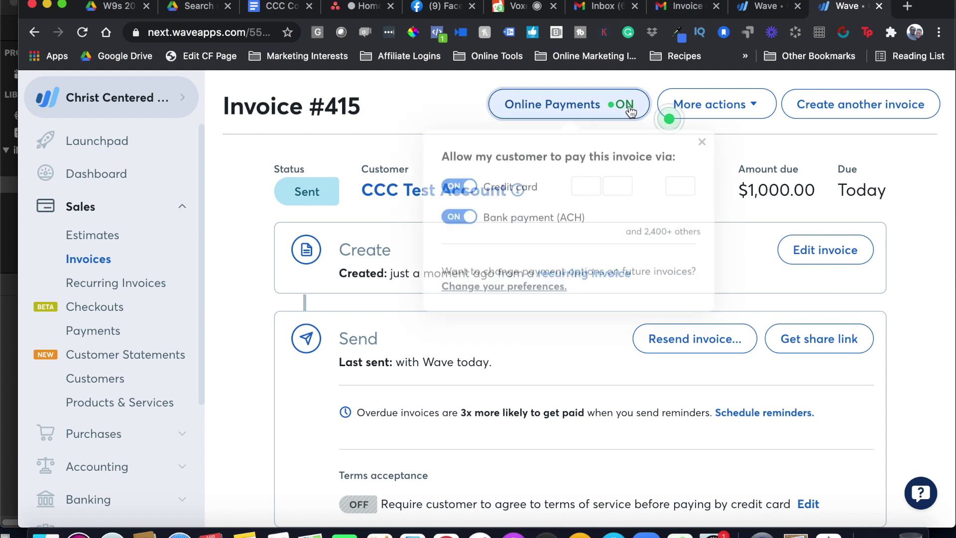
pyautogui.click(468, 191)
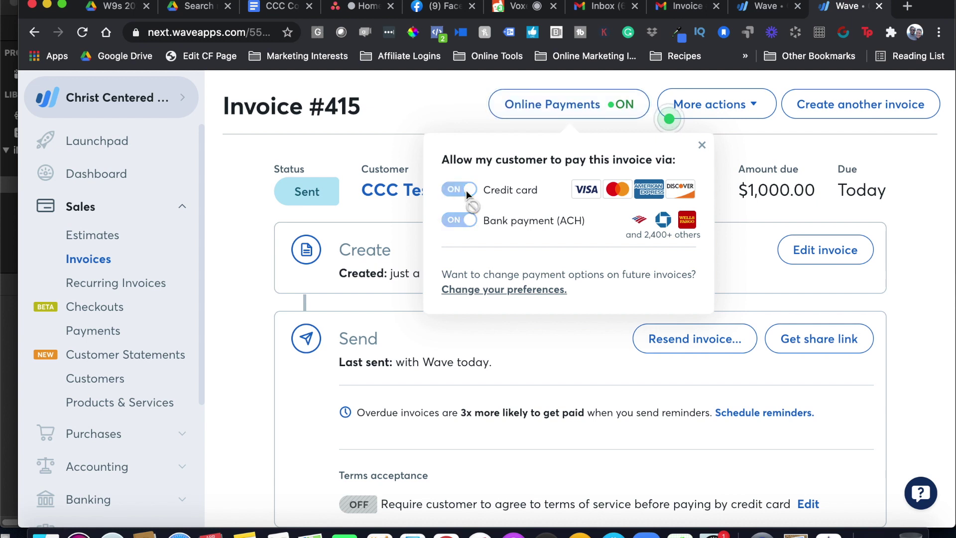
pyautogui.click(456, 191)
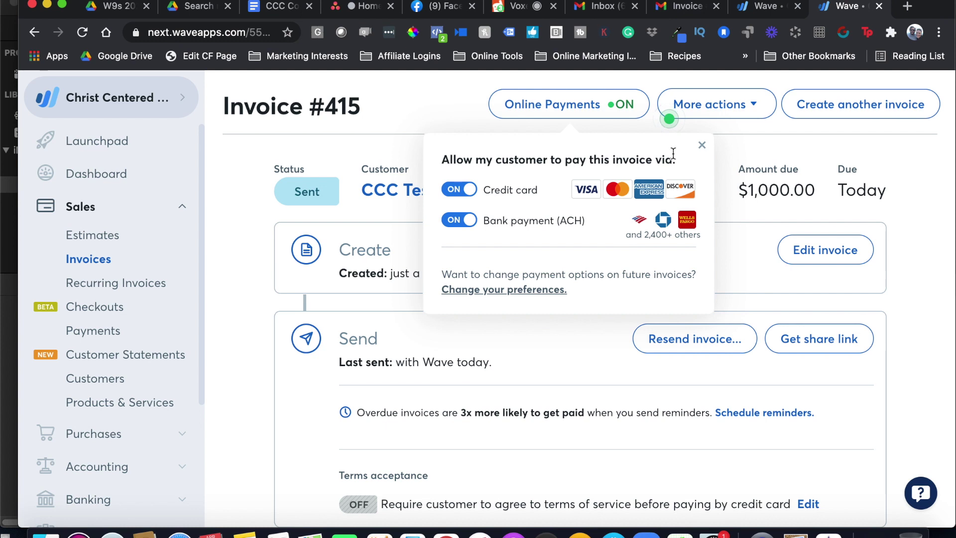
pyautogui.click(732, 147)
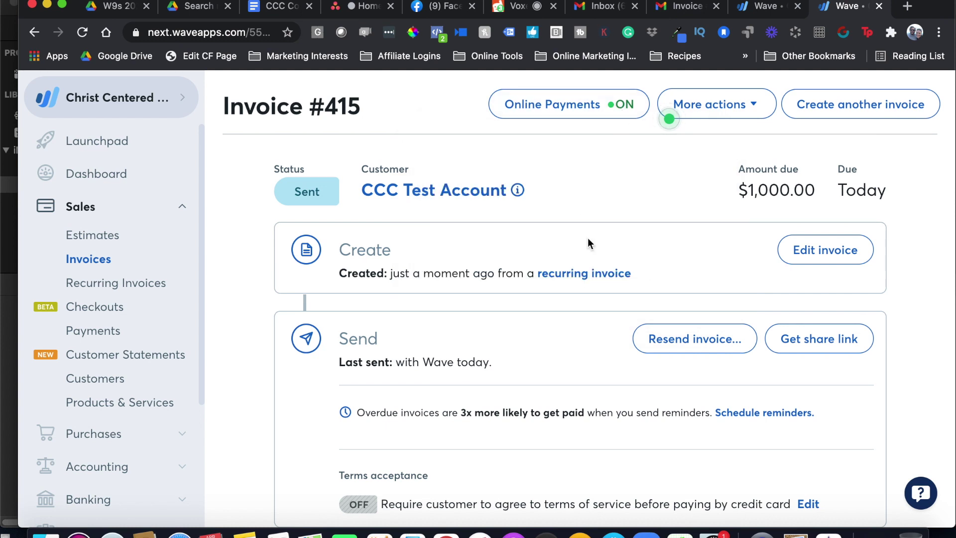
pyautogui.scroll(-1, 581, 299)
pyautogui.scroll(1, 580, 299)
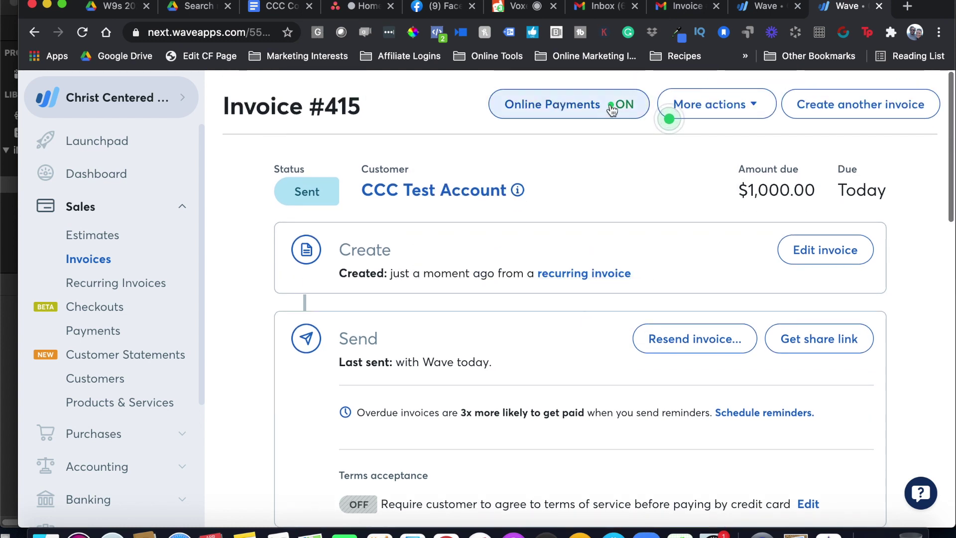
pyautogui.click(738, 110)
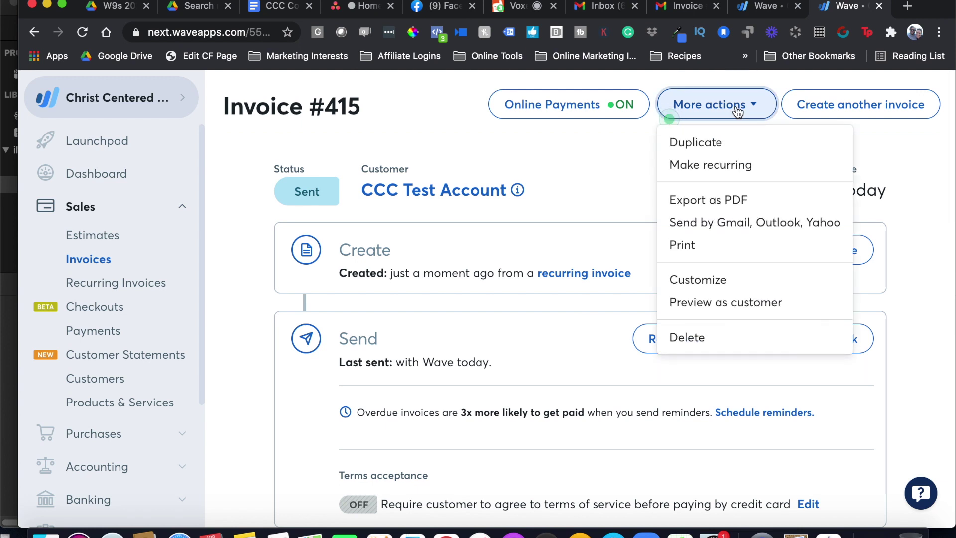
pyautogui.click(626, 130)
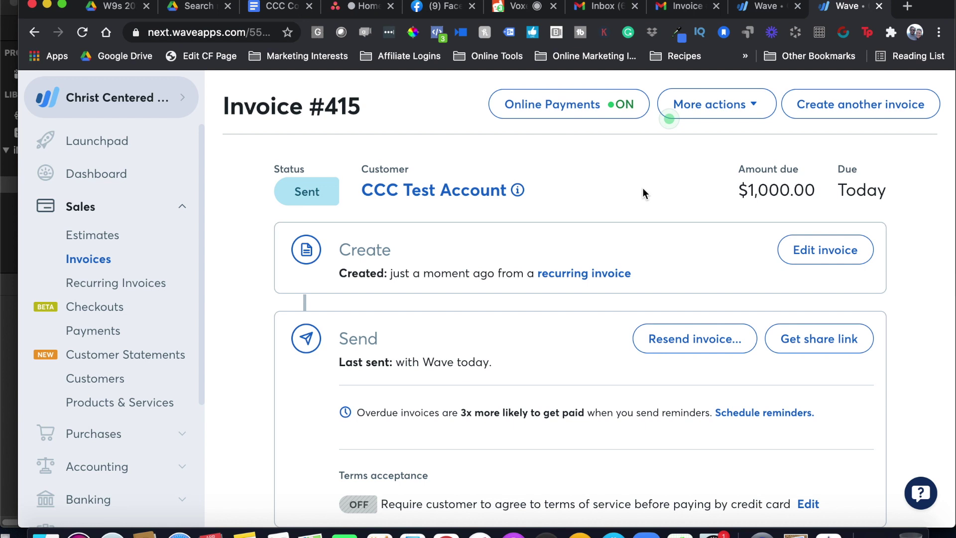
pyautogui.scroll(-3, 807, 313)
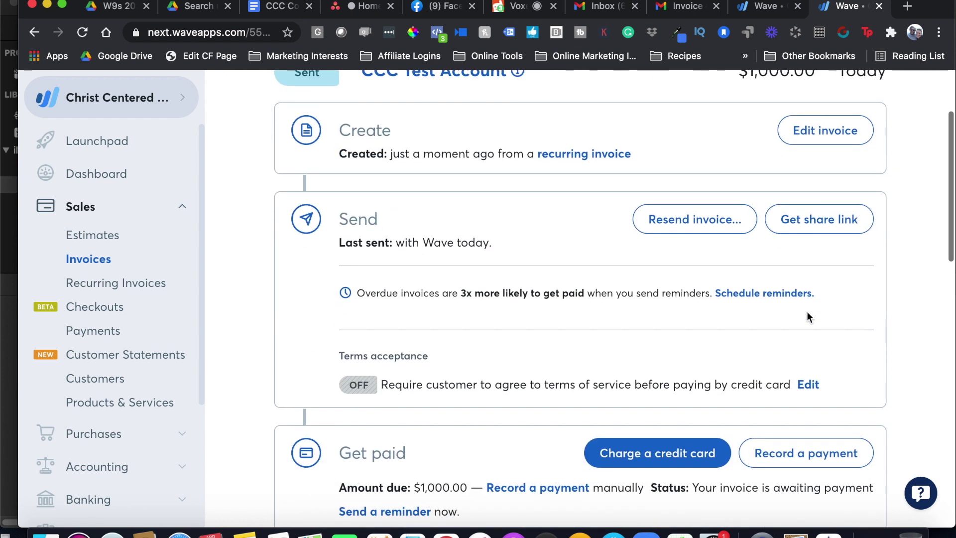
# Copy invoice #415's share link and load it in Safari
pyautogui.click(815, 224)
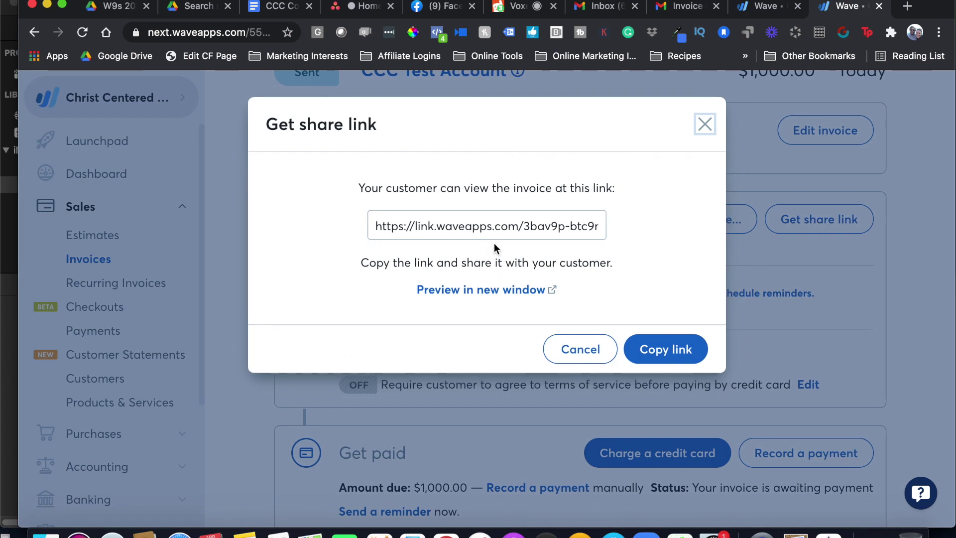
pyautogui.click(485, 232)
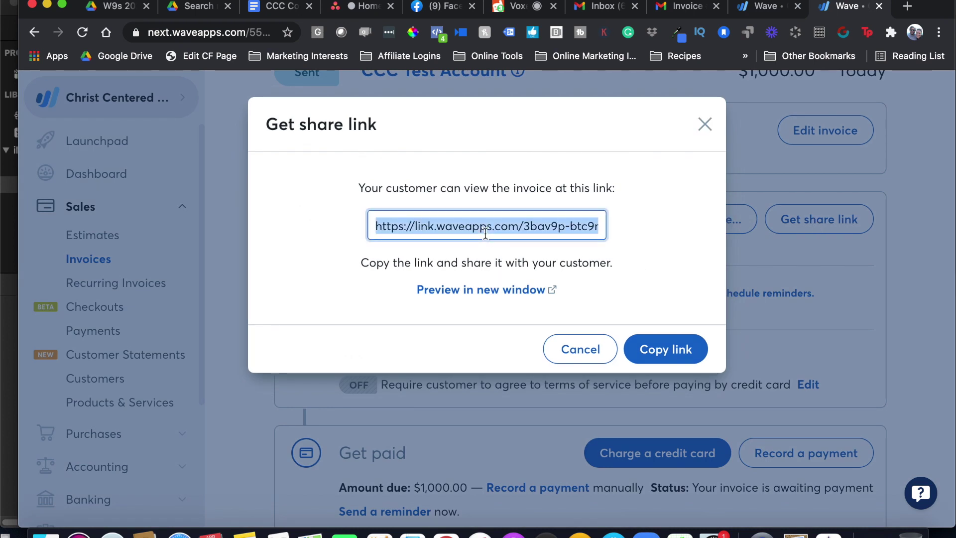
pyautogui.click(179, 534)
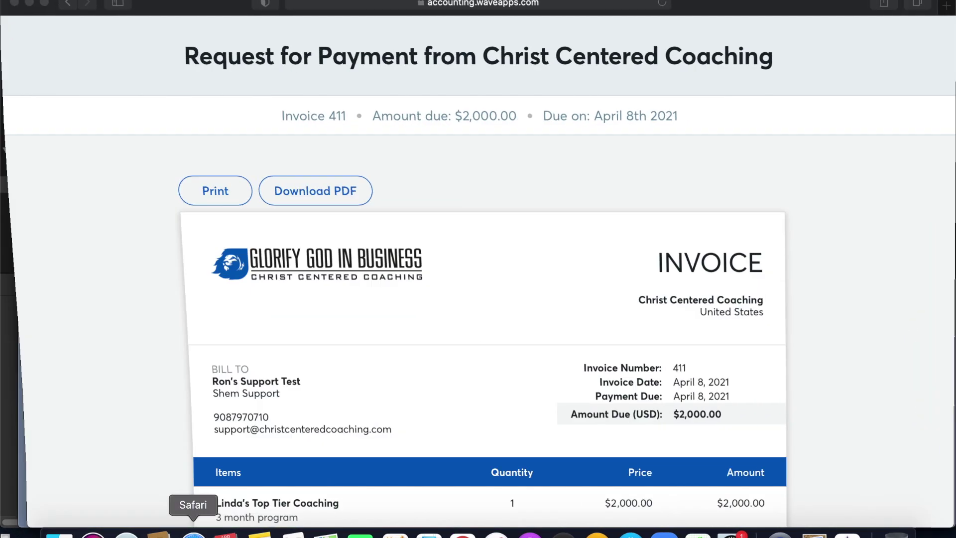
pyautogui.click(375, 6)
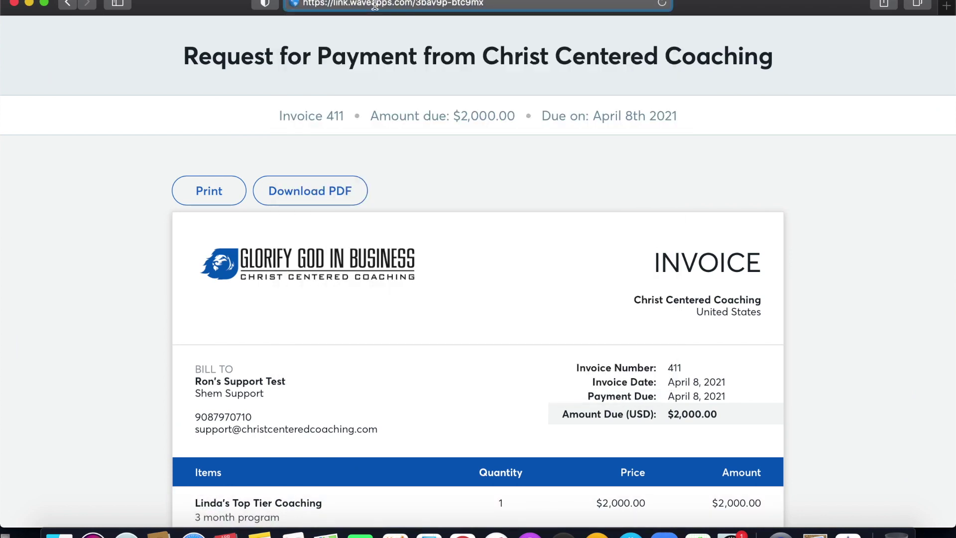
pyautogui.press('Return')
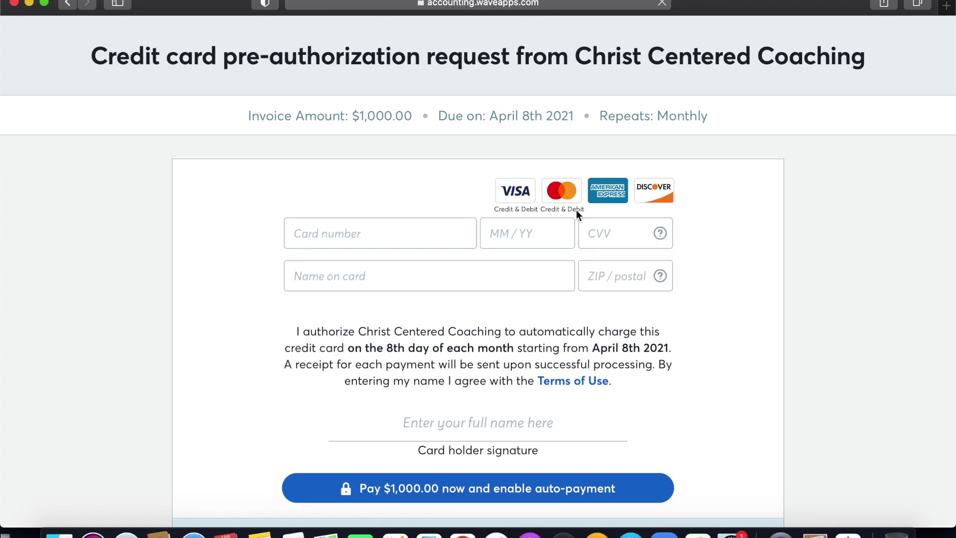
# Review the $1,000.00 monthly card pre-authorization page, trying the card number field
pyautogui.scroll(-3, 691, 244)
pyautogui.scroll(3, 692, 207)
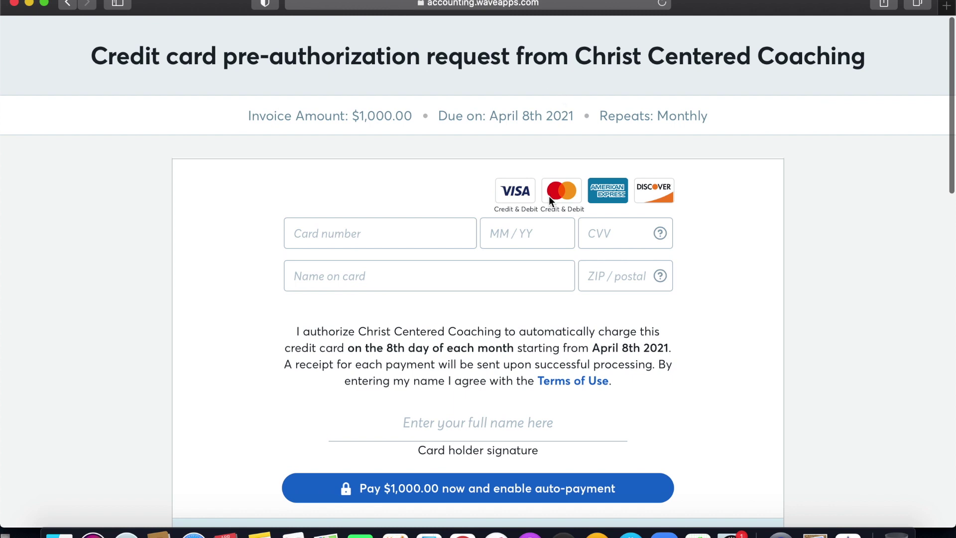
pyautogui.click(408, 228)
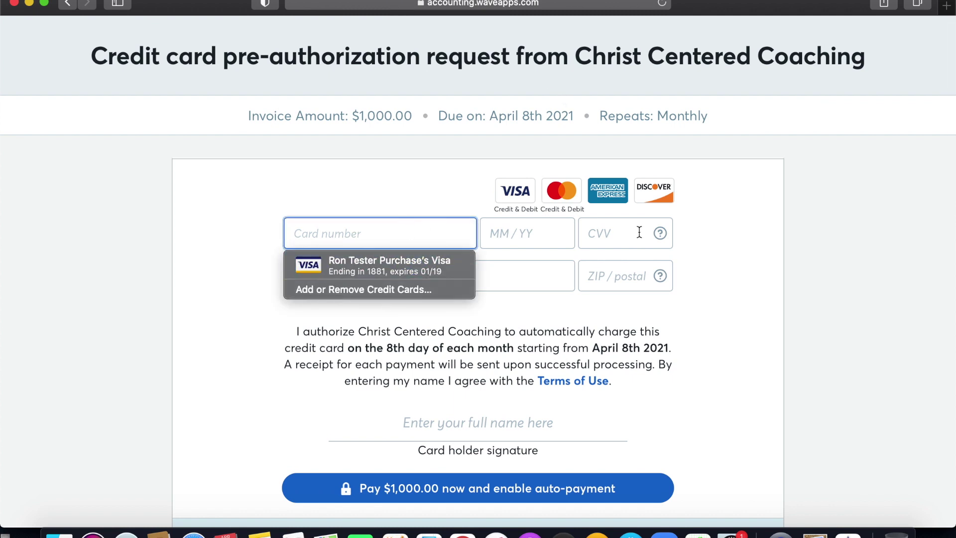
pyautogui.click(722, 286)
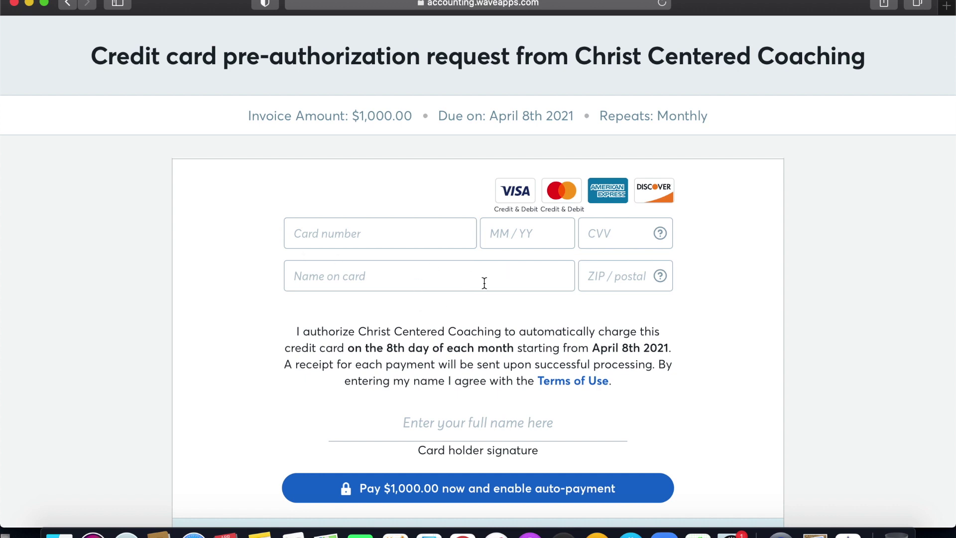
pyautogui.scroll(-3, 484, 341)
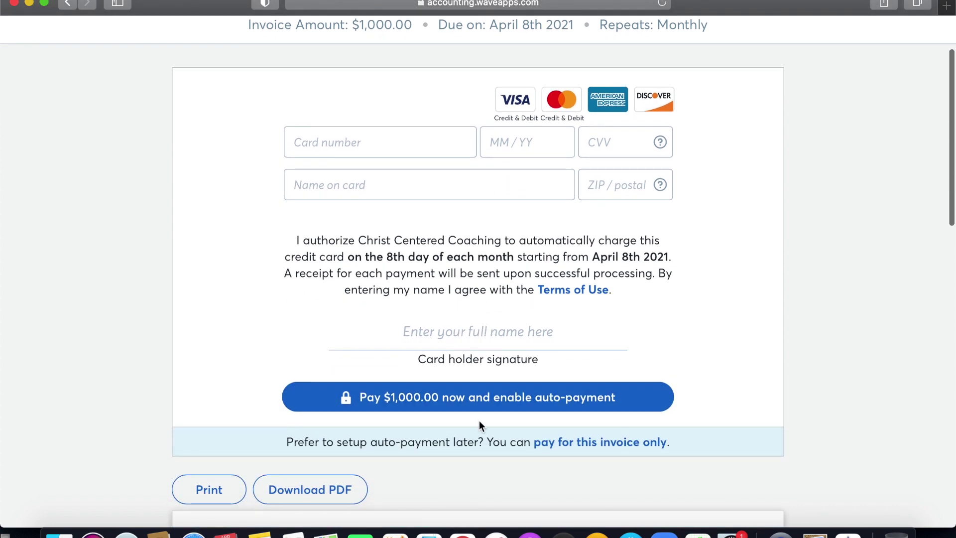
pyautogui.scroll(-3, 495, 396)
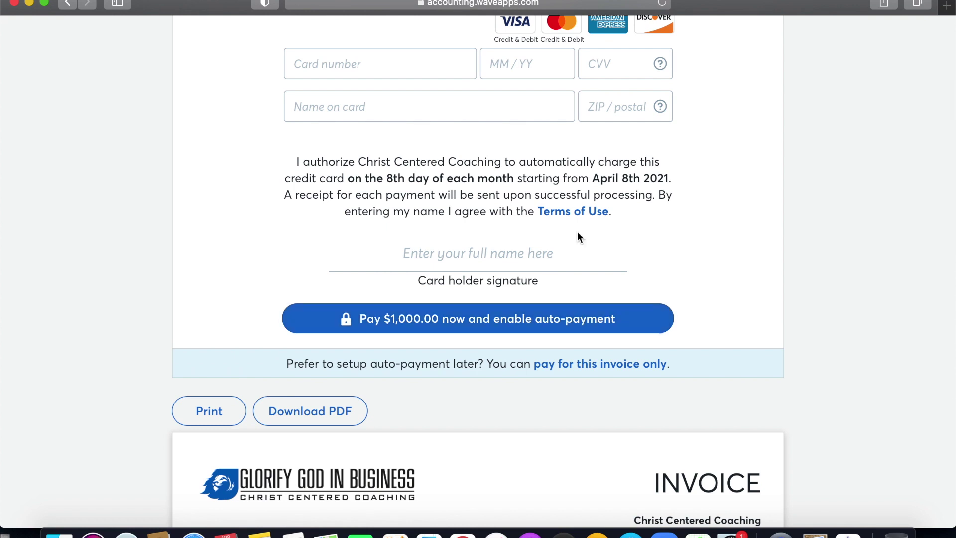
pyautogui.scroll(3, 578, 232)
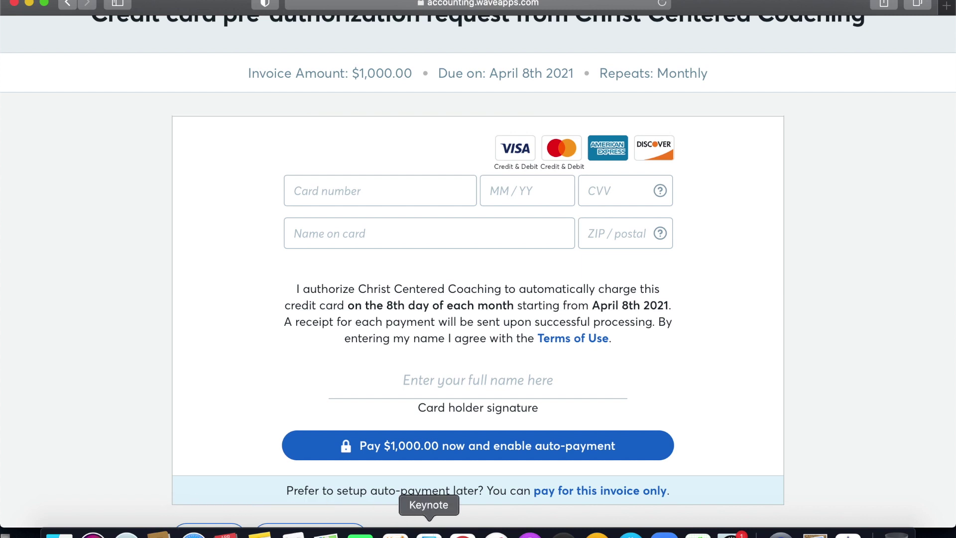
# Back in Chrome, cancel the share-link dialog and go via Invoices to the Checkouts list
pyautogui.click(463, 533)
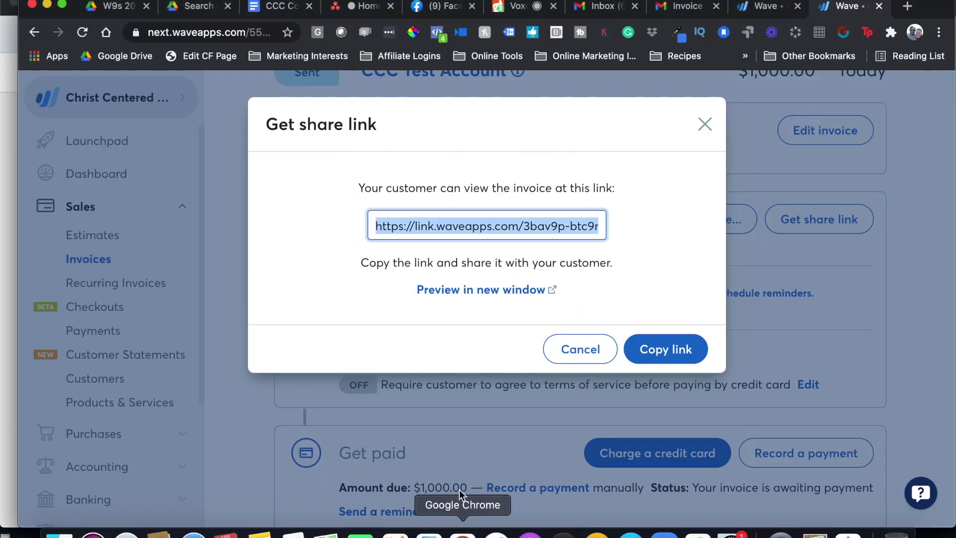
pyautogui.click(605, 350)
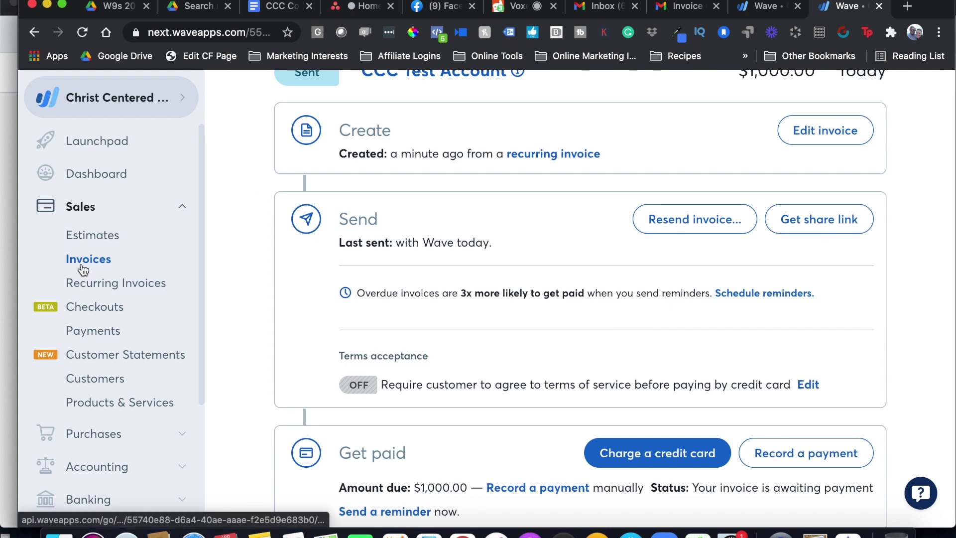
pyautogui.click(83, 260)
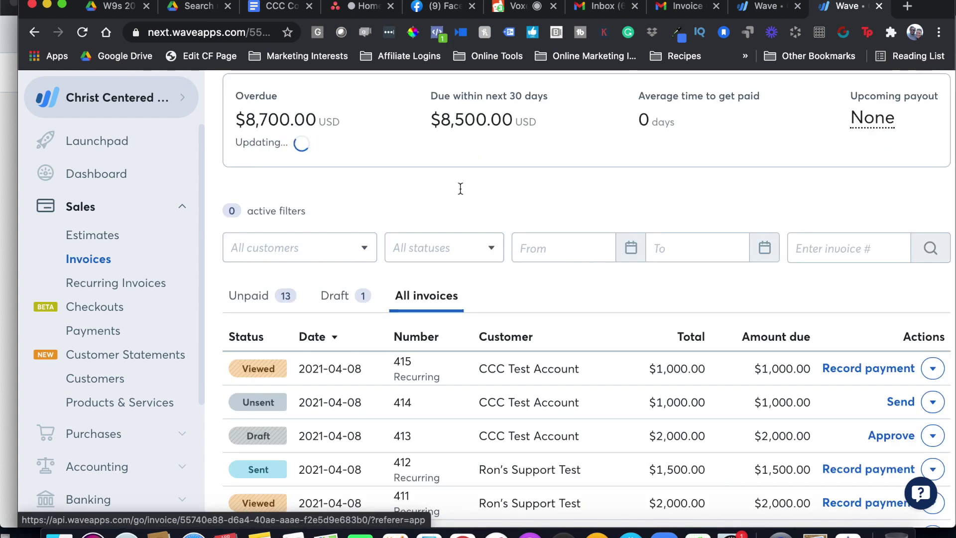
pyautogui.scroll(2, 455, 205)
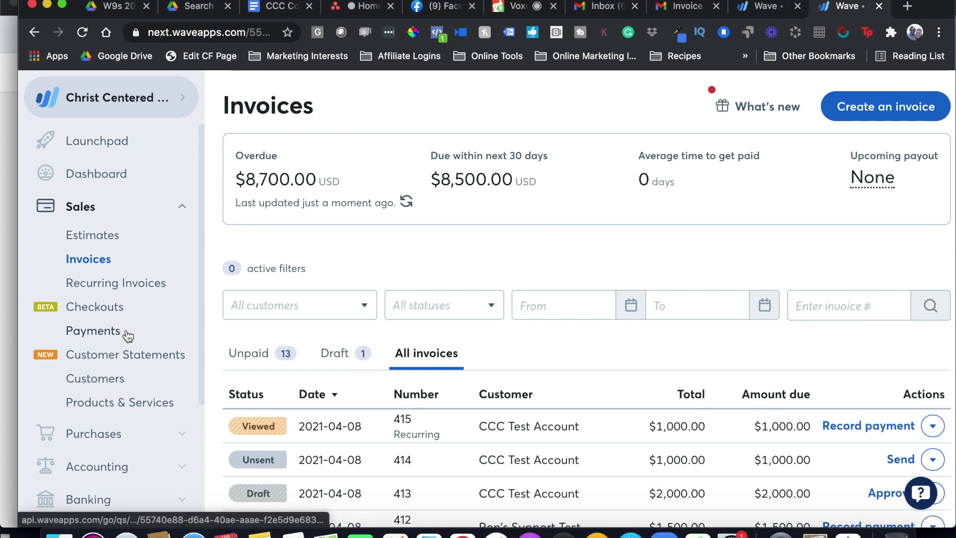
pyautogui.click(82, 337)
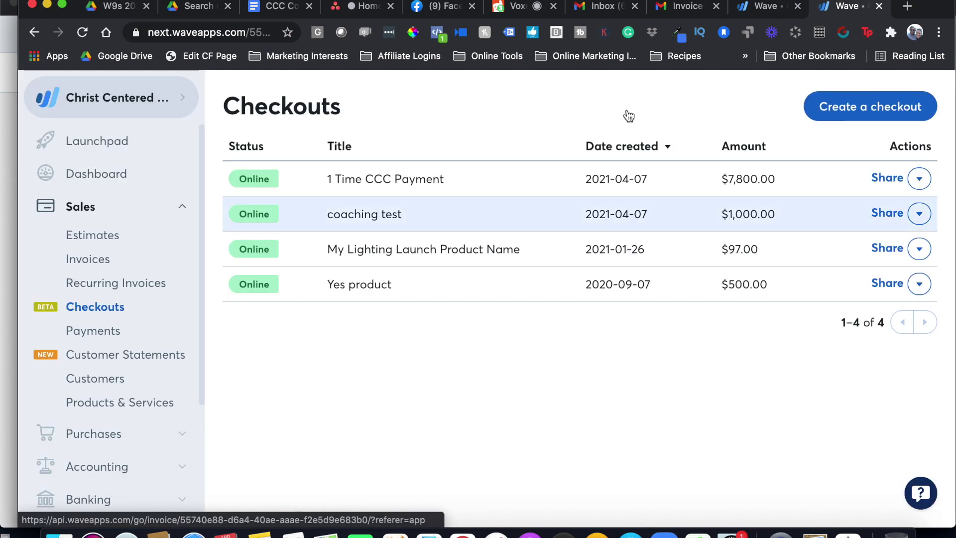
# Start a new checkout named '1 Time Payment for Coaching' priced at 5500
pyautogui.click(880, 112)
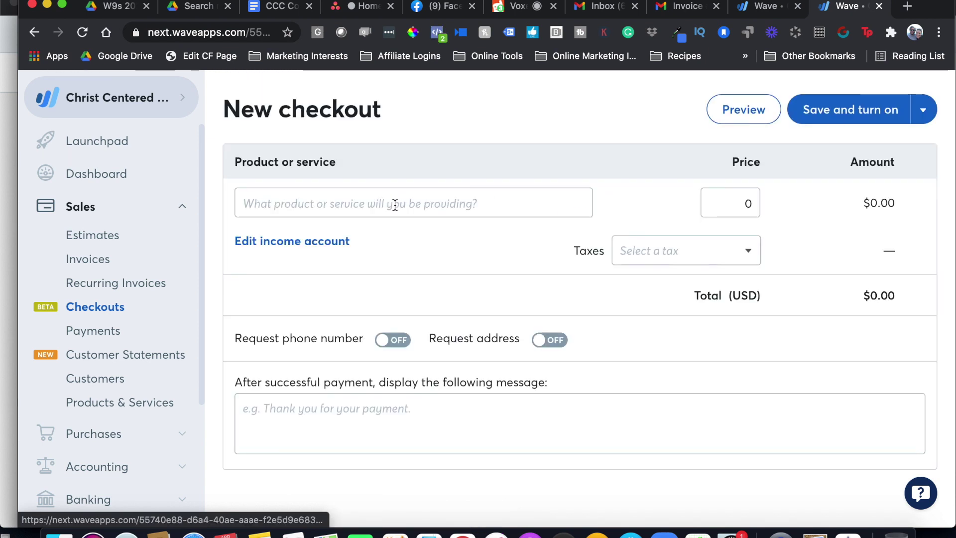
pyautogui.click(395, 205)
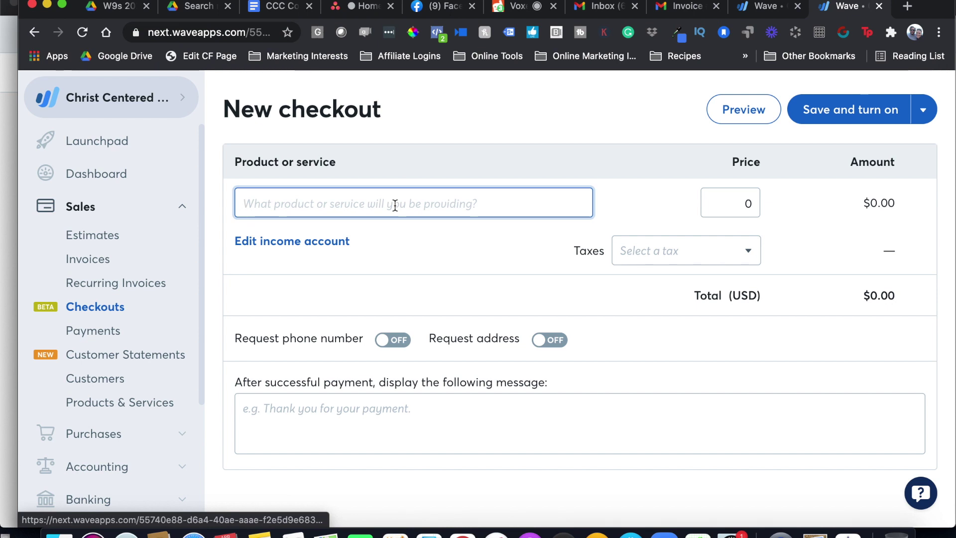
pyautogui.write('1')
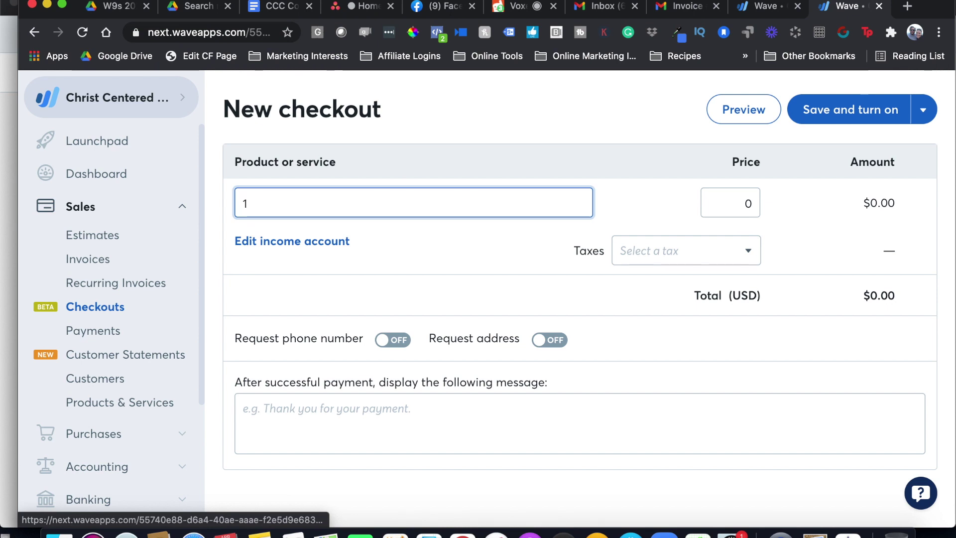
pyautogui.write(' Time Pa')
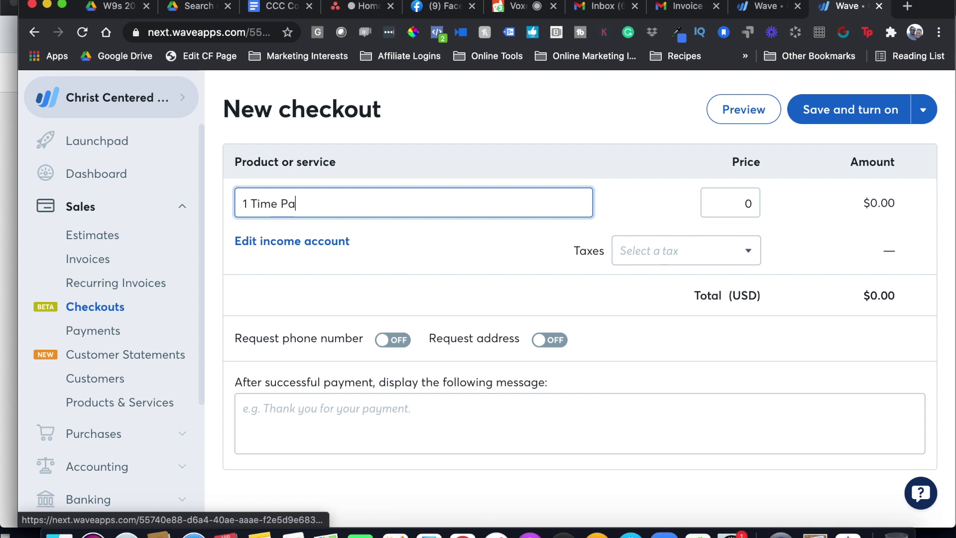
pyautogui.write('yment for Coaching')
pyautogui.click(751, 203)
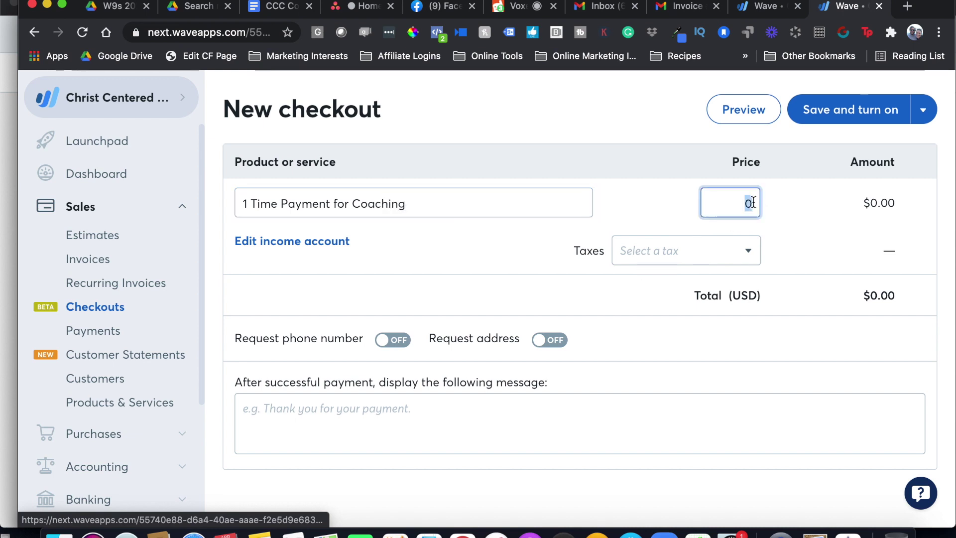
pyautogui.write('5')
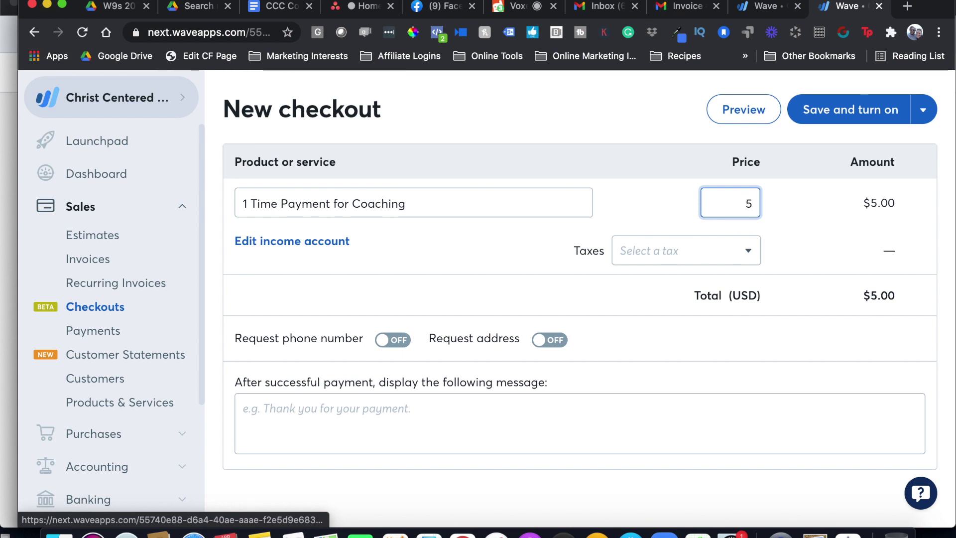
pyautogui.write('500')
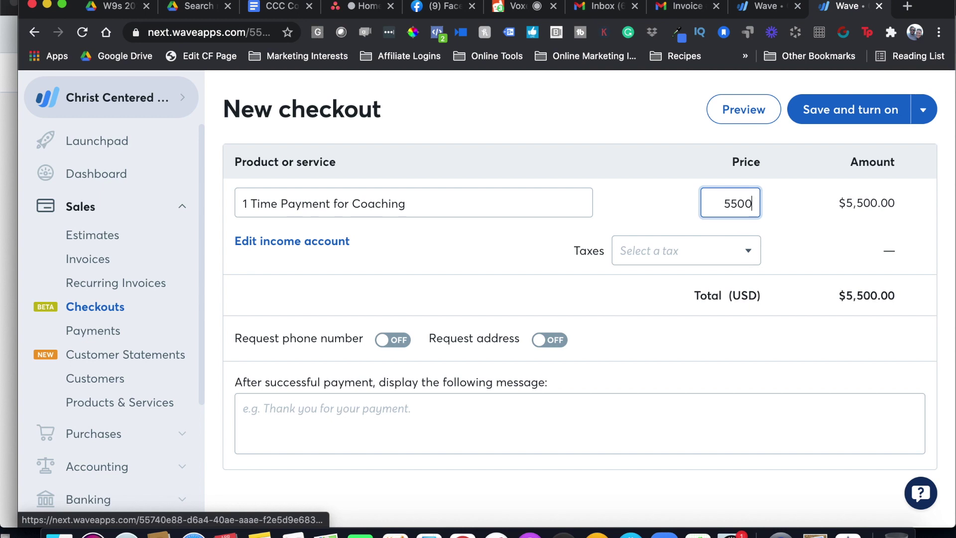
# Leave phone and address requests off and write the 'Congratulations and Welcome to the CCC program' message
pyautogui.click(384, 342)
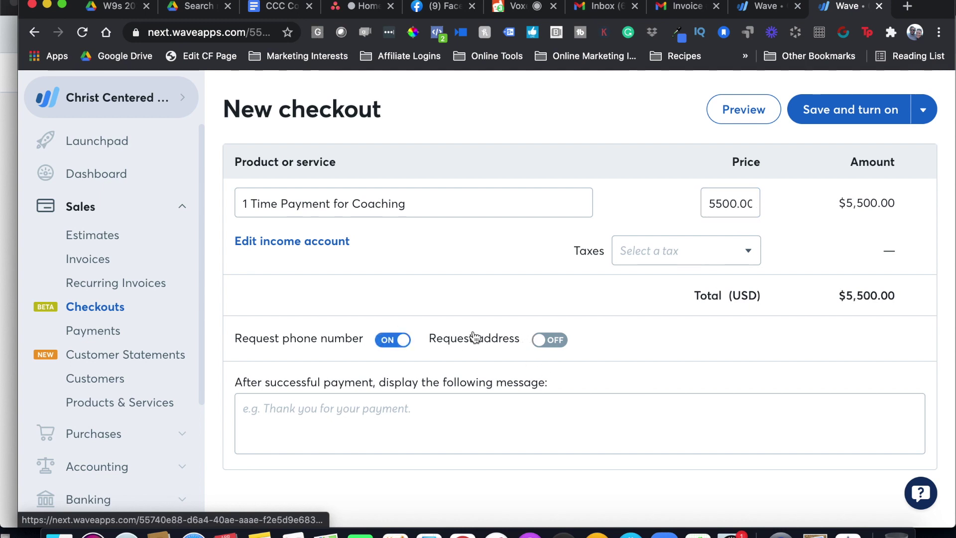
pyautogui.click(544, 346)
pyautogui.click(545, 344)
pyautogui.click(390, 339)
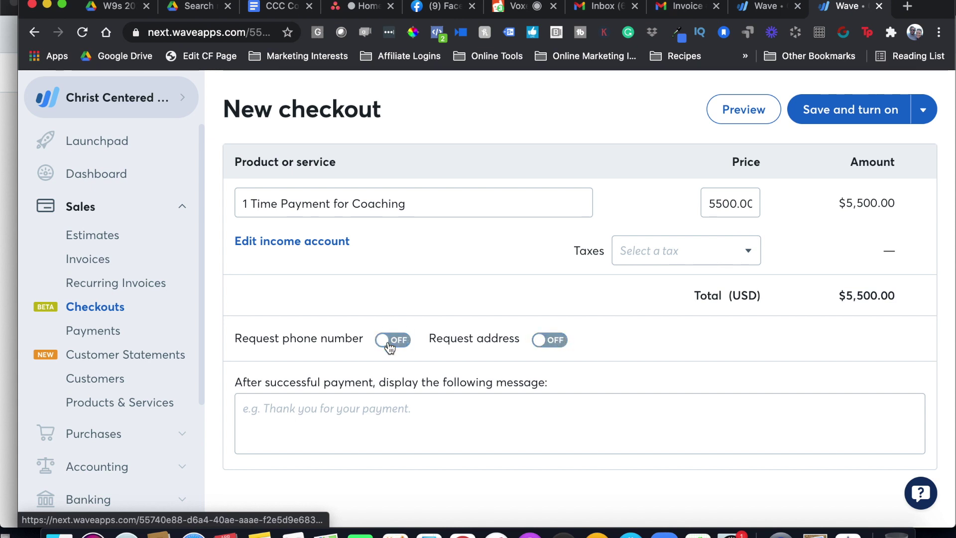
pyautogui.click(382, 418)
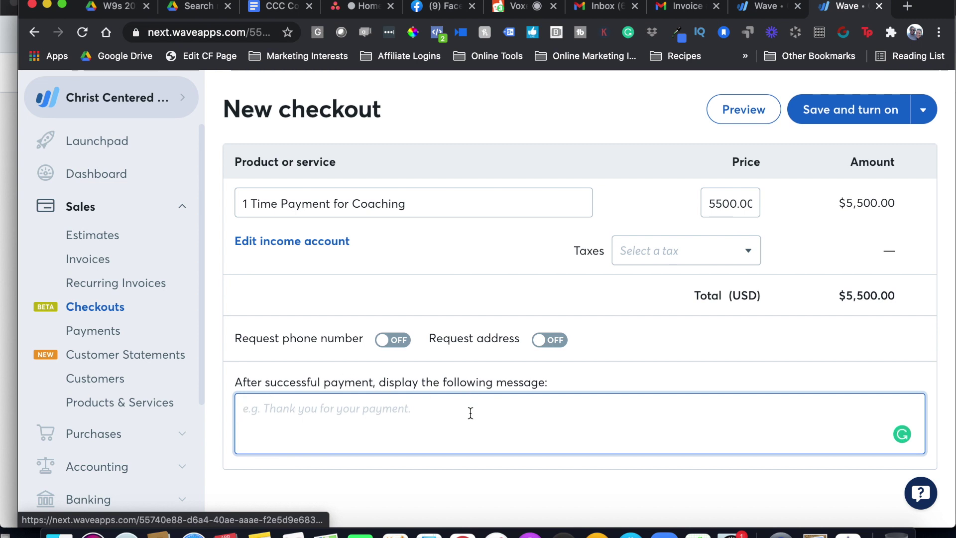
pyautogui.write('Congr')
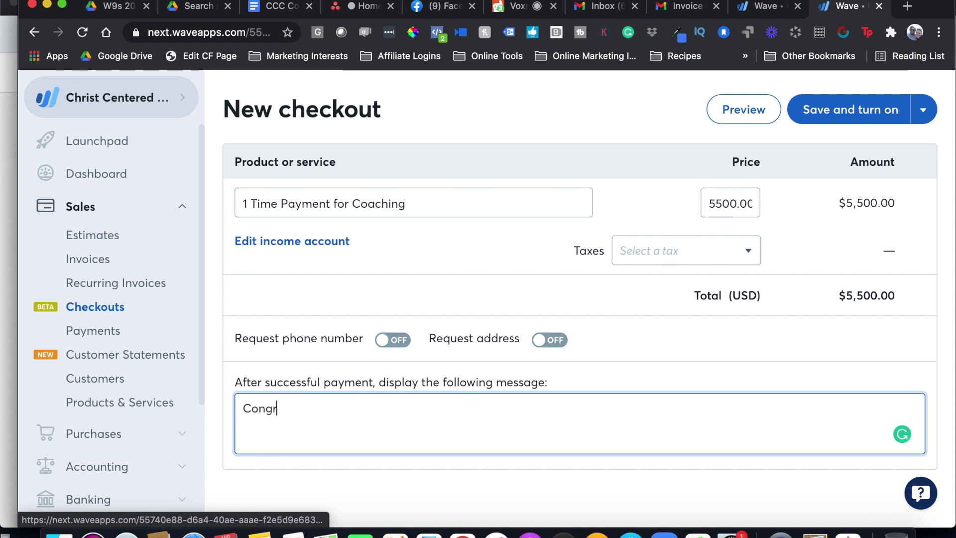
pyautogui.write('atulations and We')
pyautogui.press('BackSpace')
pyautogui.press('BackSpace')
pyautogui.press('BackSpace')
pyautogui.write('ome to the CCC ')
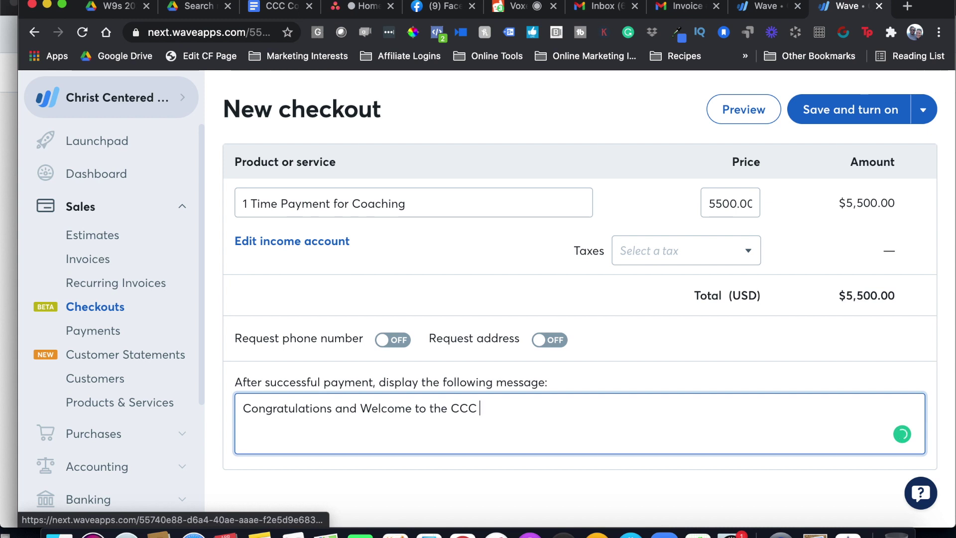
pyautogui.write('program!')
# Save the checkout online, copy its share link and load it in Safari
pyautogui.click(852, 113)
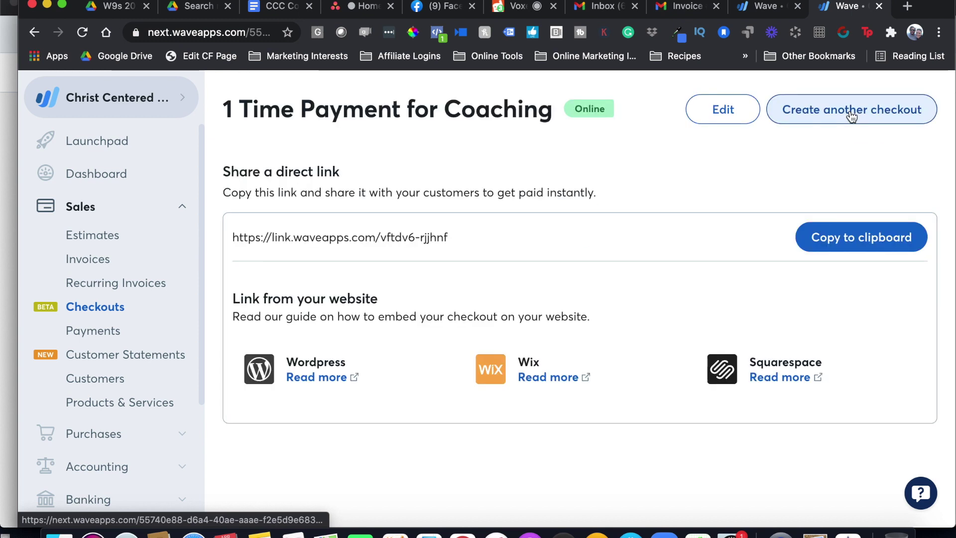
pyautogui.click(865, 249)
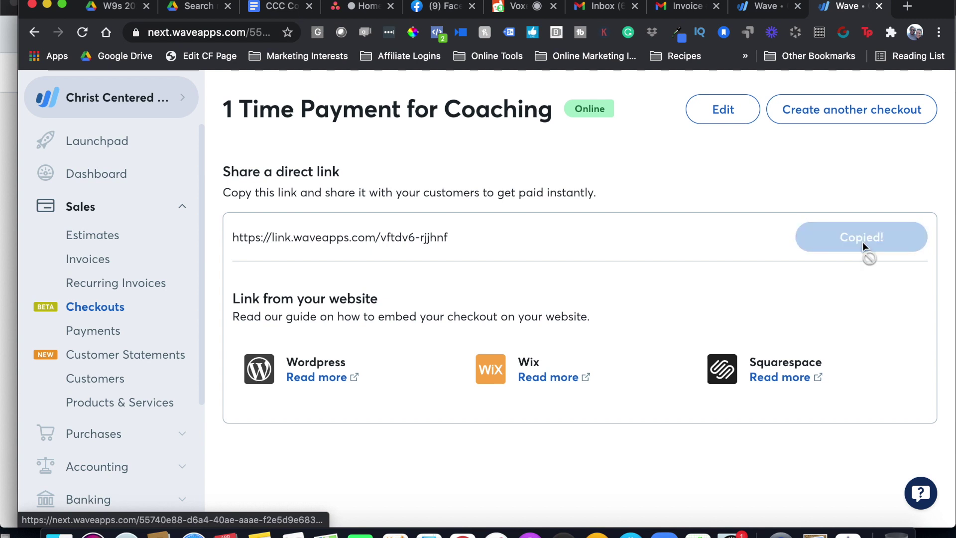
pyautogui.click(193, 532)
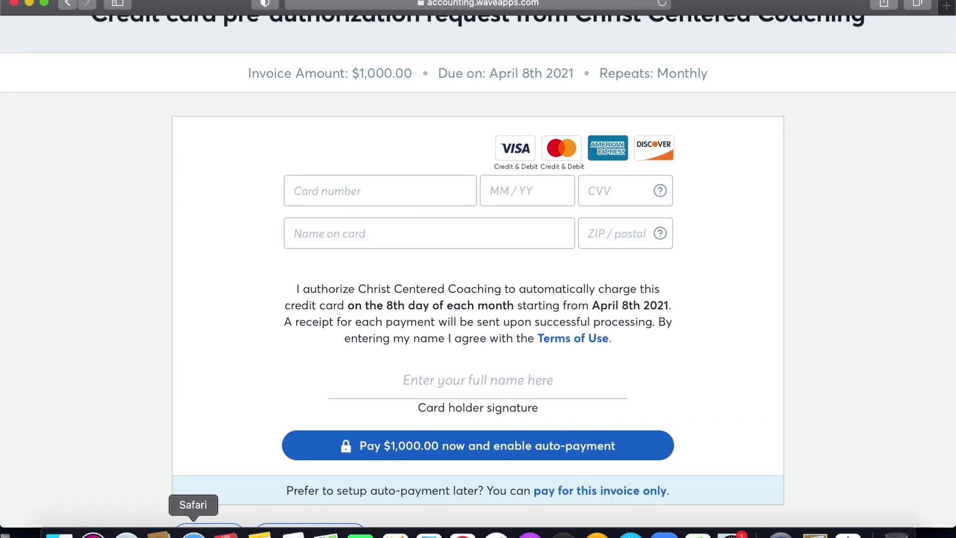
pyautogui.click(404, 8)
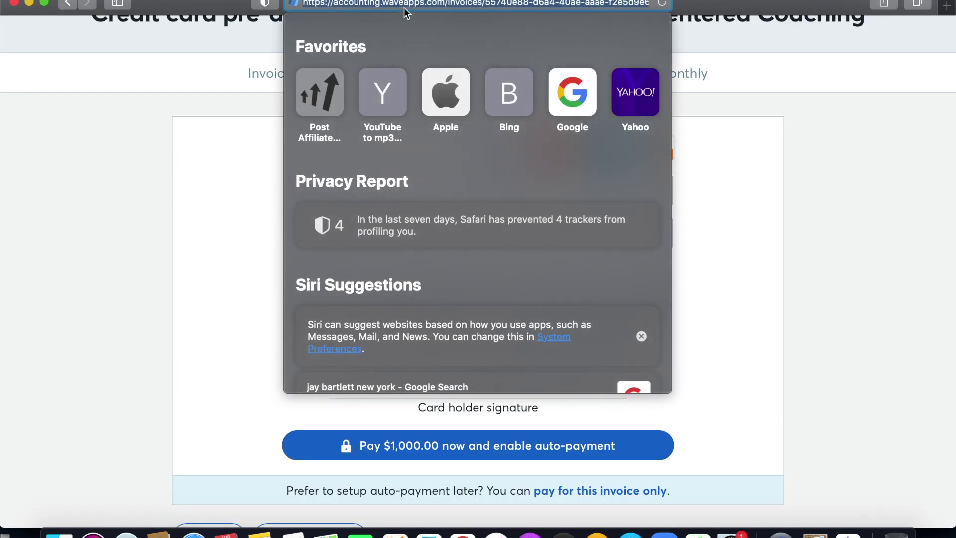
pyautogui.press('super+v')
pyautogui.press('Return')
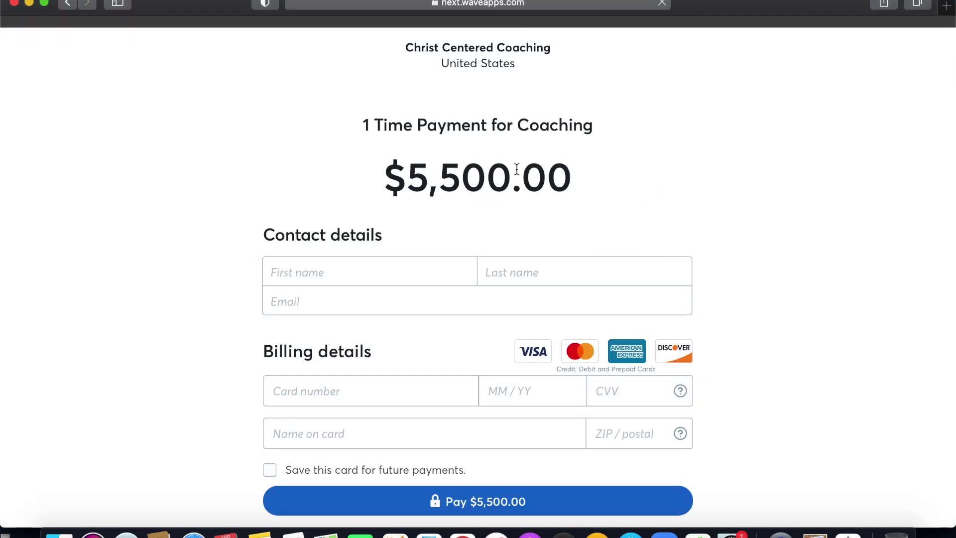
pyautogui.scroll(-4, 461, 170)
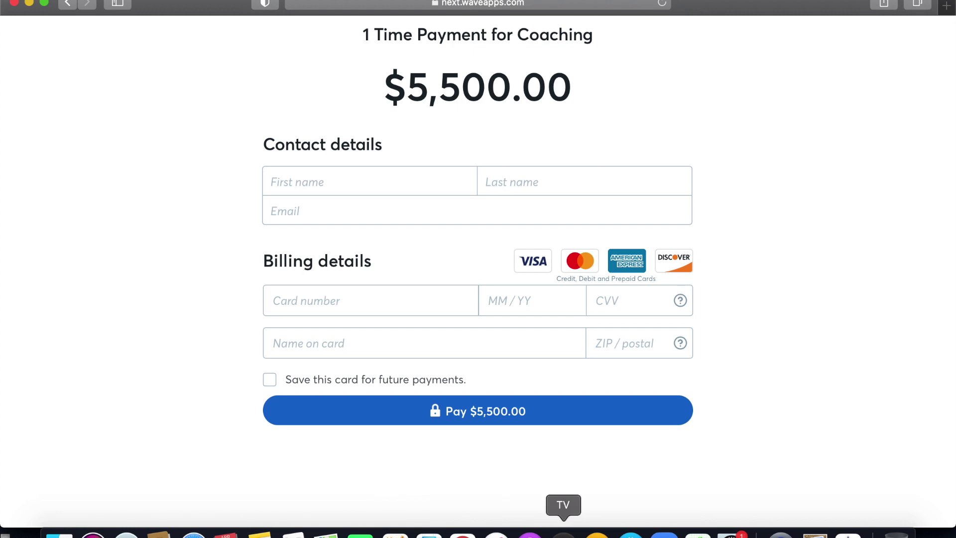
# Return to Wave in Chrome and move through the Sales pages, starting with Invoices
pyautogui.click(463, 531)
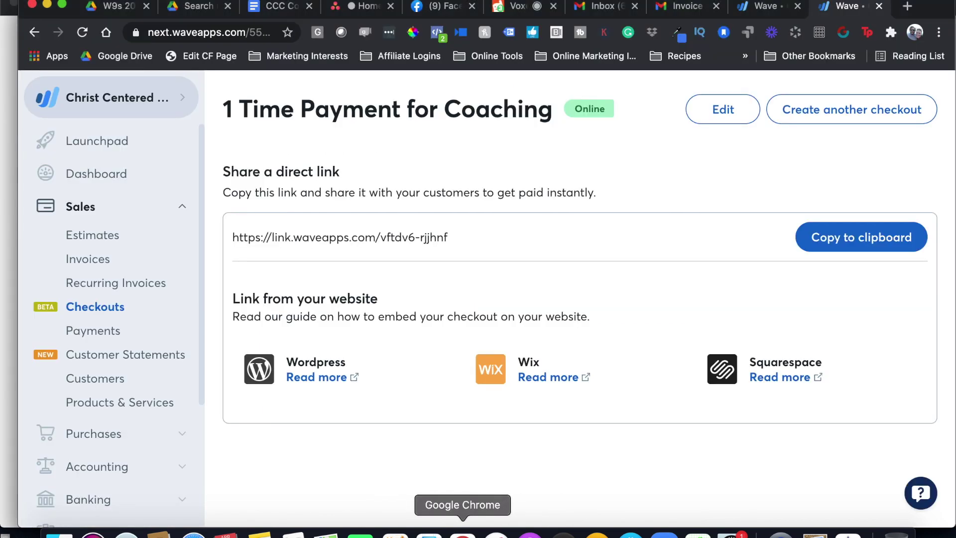
pyautogui.click(103, 266)
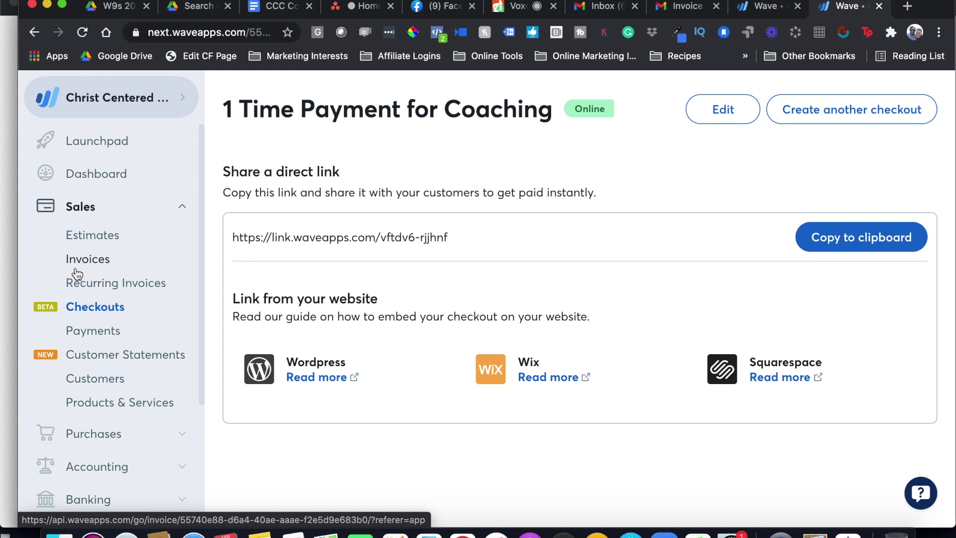
pyautogui.click(114, 333)
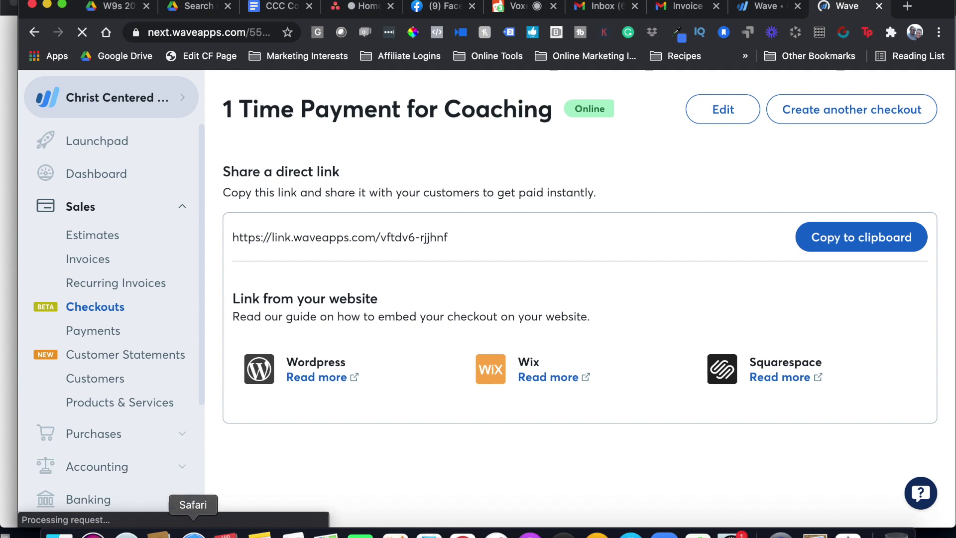
# Scroll through the $5,500.00 coaching checkout page with its contact and card fields in Safari
pyautogui.click(193, 533)
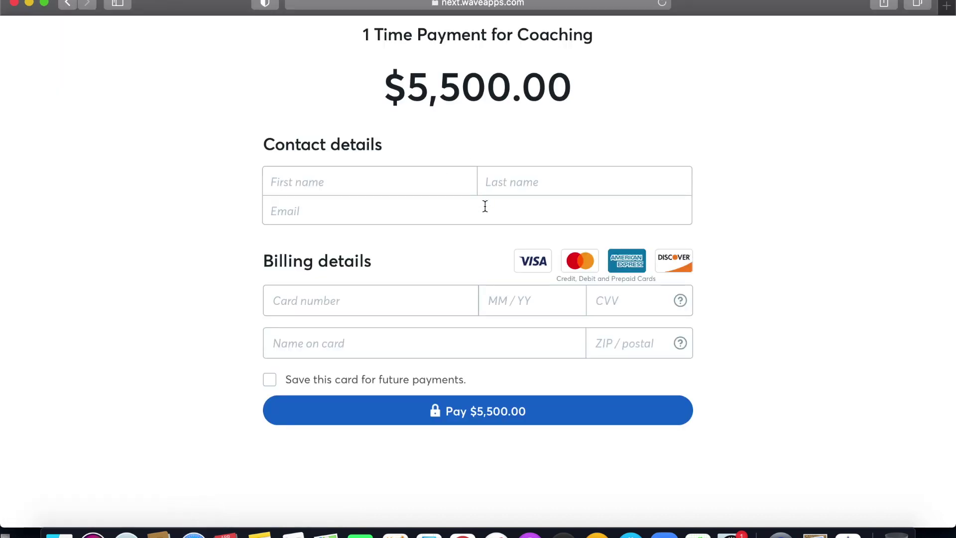
pyautogui.scroll(3, 485, 206)
pyautogui.scroll(-5, 485, 205)
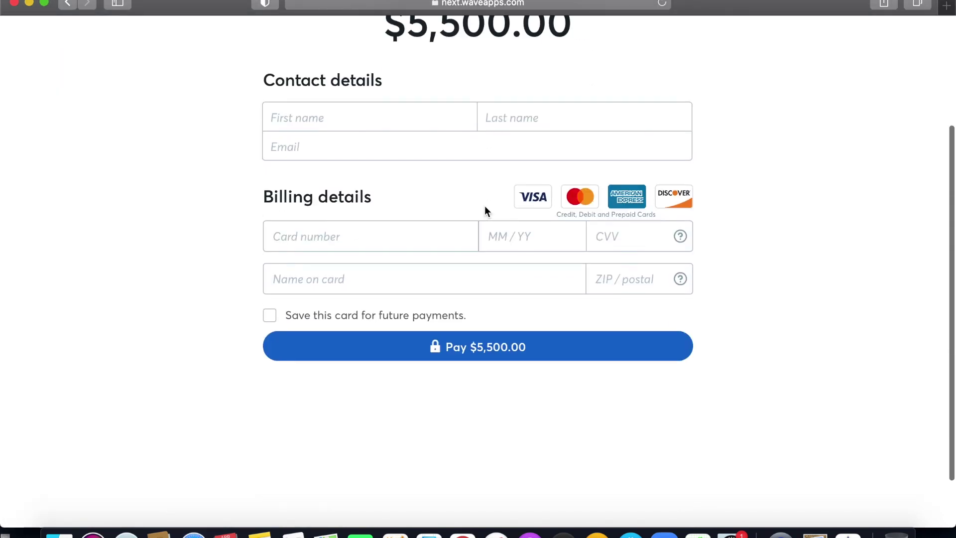
pyautogui.scroll(3, 485, 205)
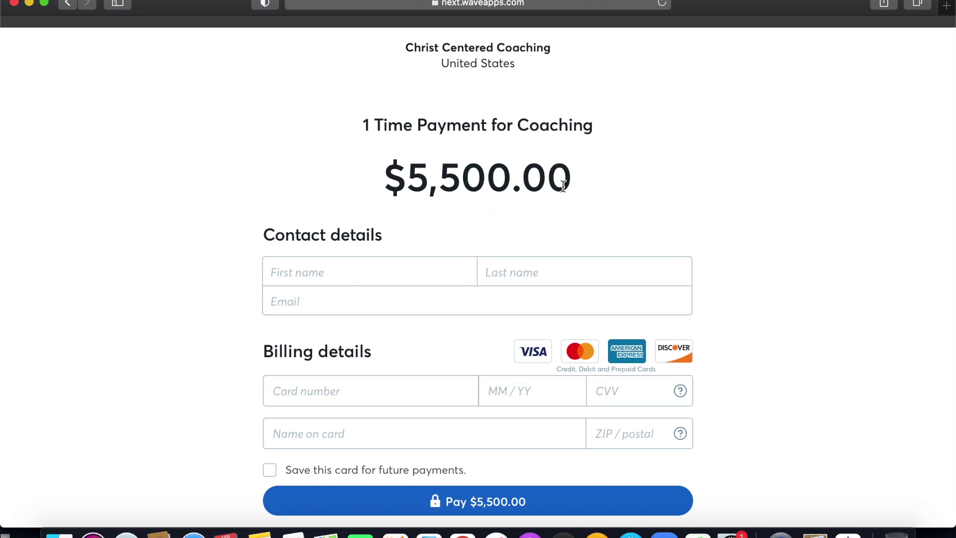
pyautogui.scroll(-3, 536, 205)
pyautogui.scroll(2, 536, 203)
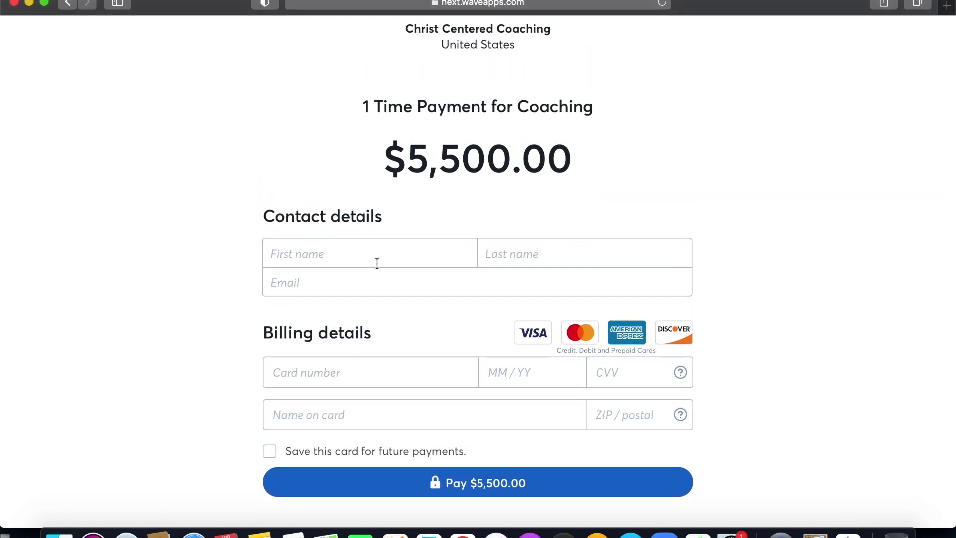
pyautogui.scroll(-3, 416, 329)
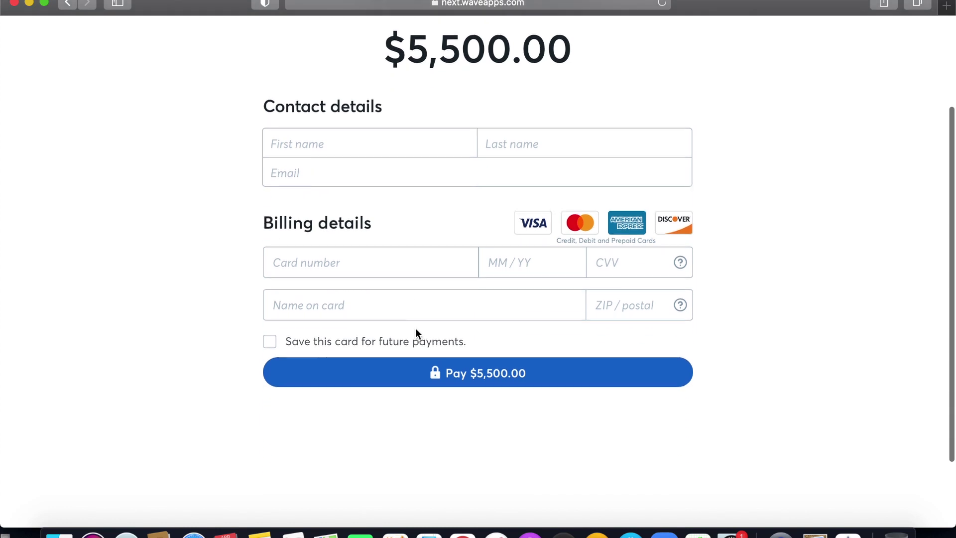
pyautogui.scroll(3, 416, 329)
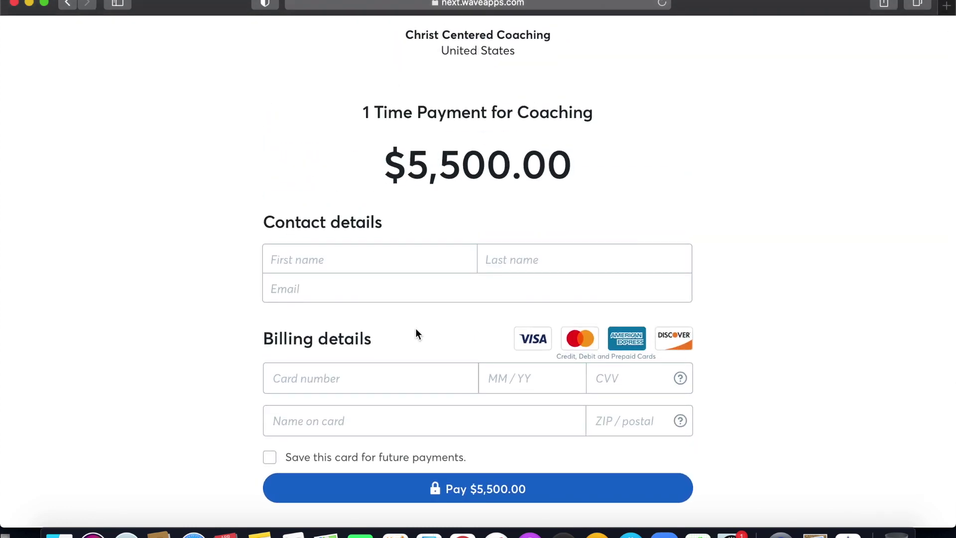